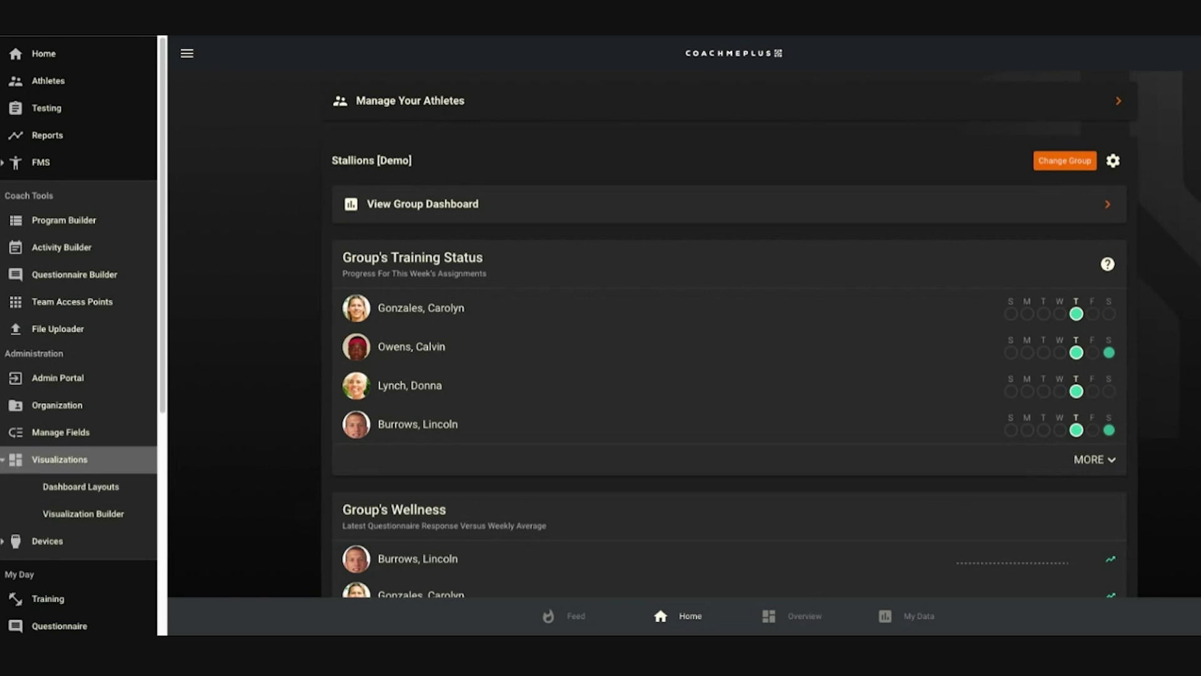
# - Open the assignments of the Admin Dashboard - Logins dashboard layout
pyautogui.click(60, 459)
pyautogui.click(72, 459)
pyautogui.click(73, 491)
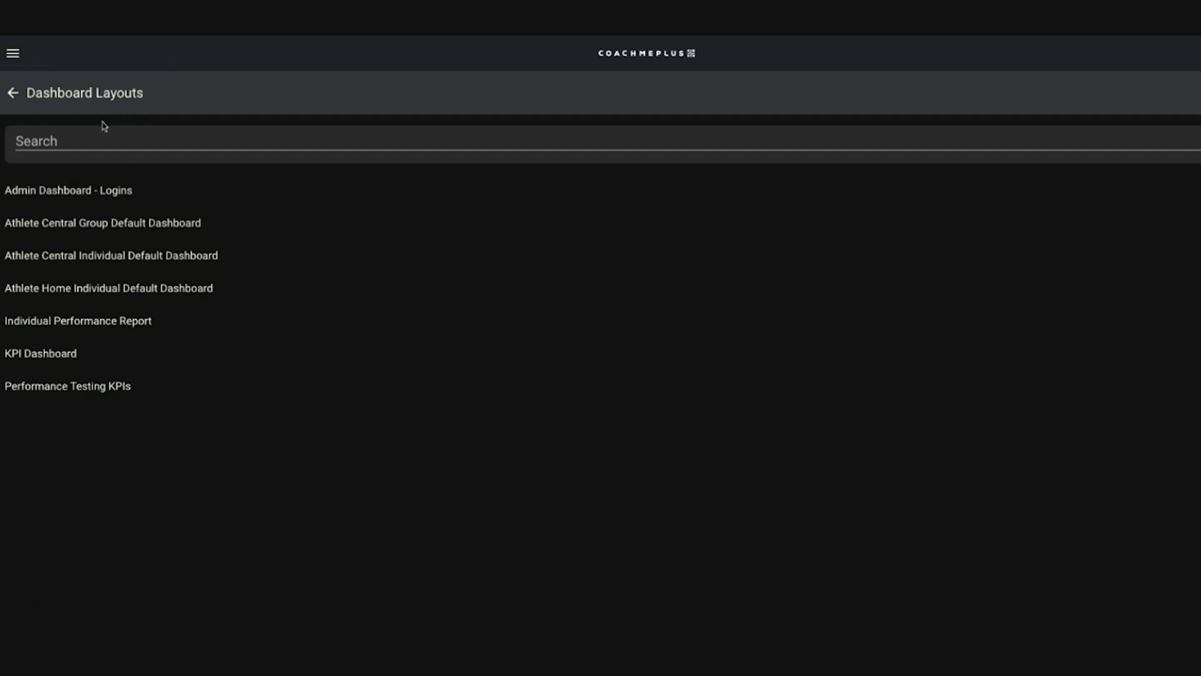
pyautogui.click(43, 192)
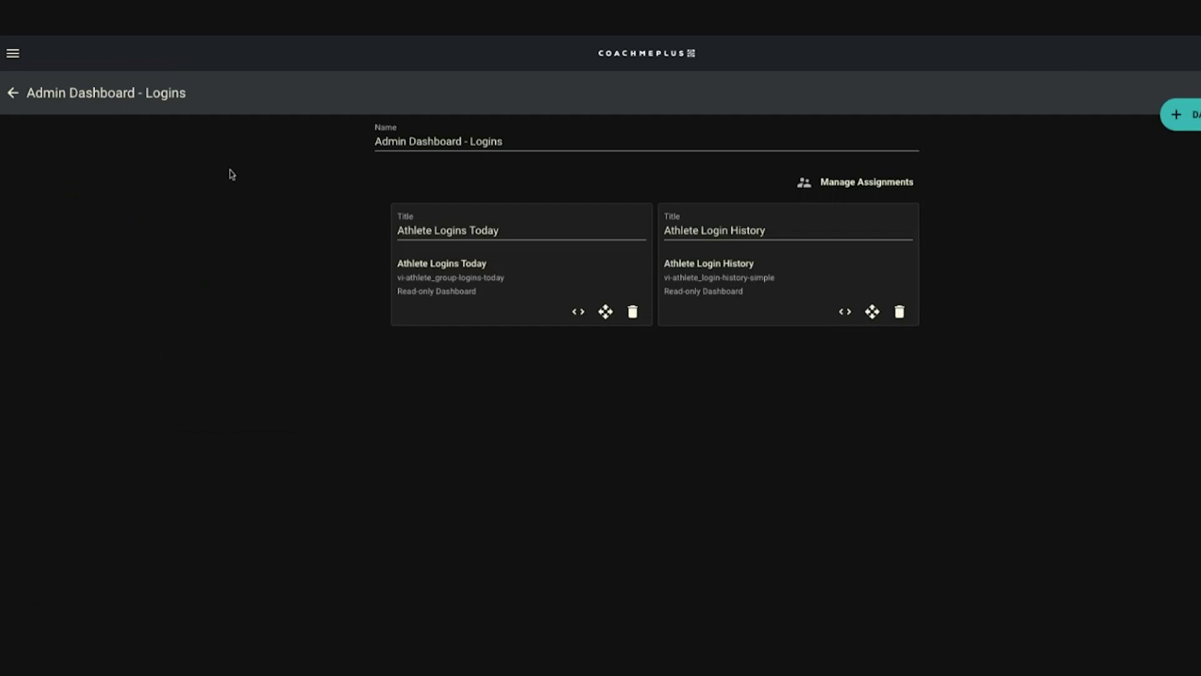
pyautogui.click(866, 187)
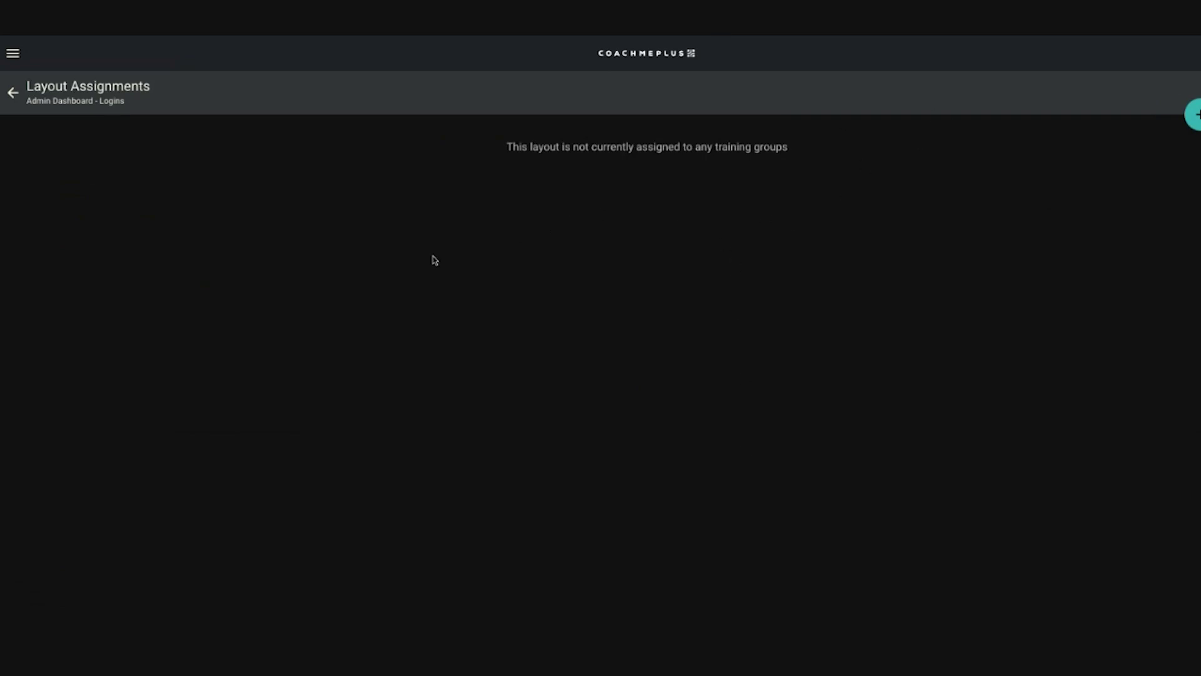
# - Start a new assignment of the layout with Group Dashboards as its dashboard context
pyautogui.click(1193, 113)
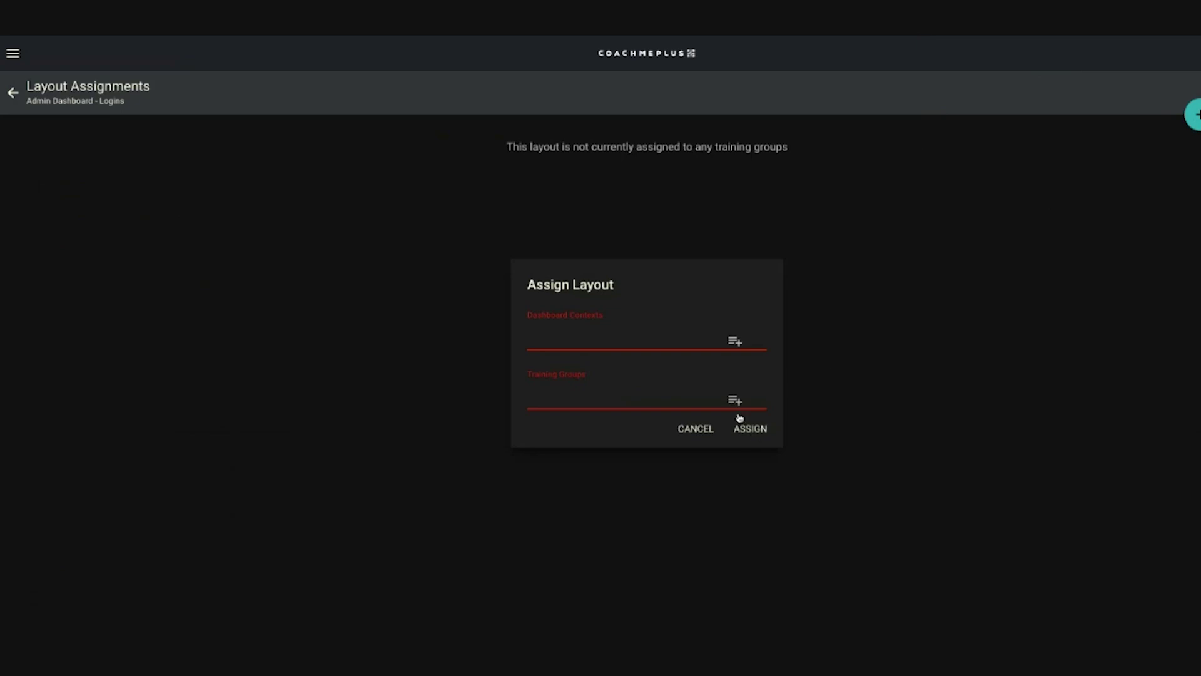
pyautogui.click(563, 341)
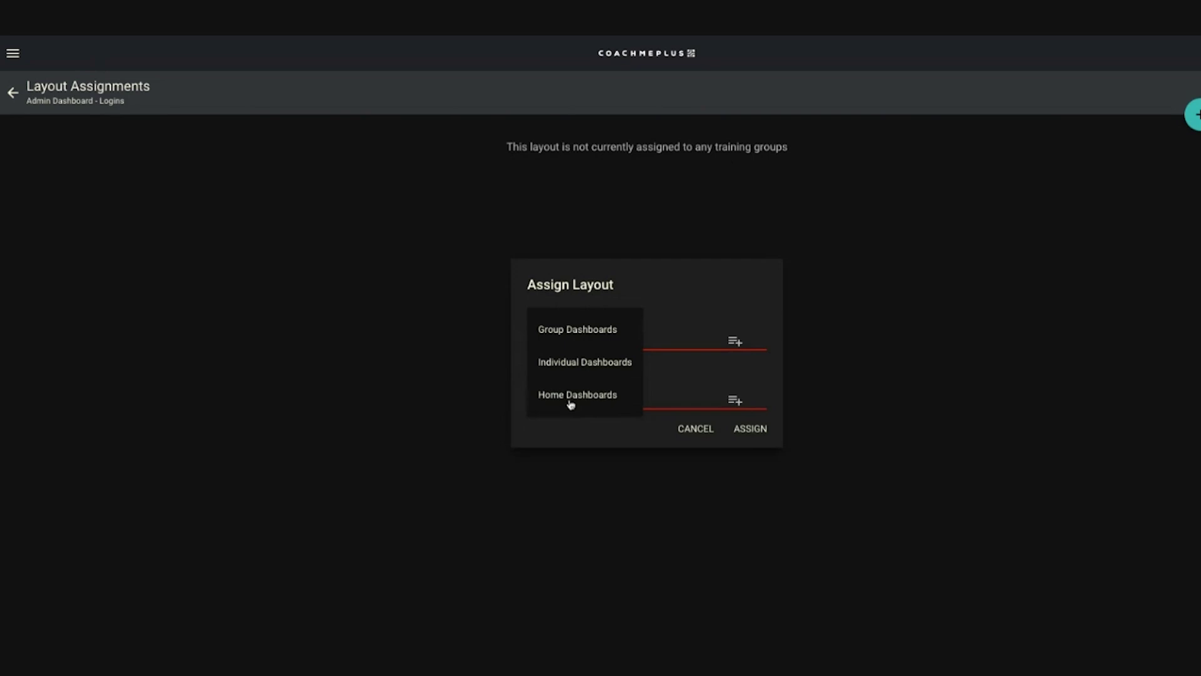
pyautogui.click(584, 362)
pyautogui.click(551, 339)
pyautogui.click(572, 338)
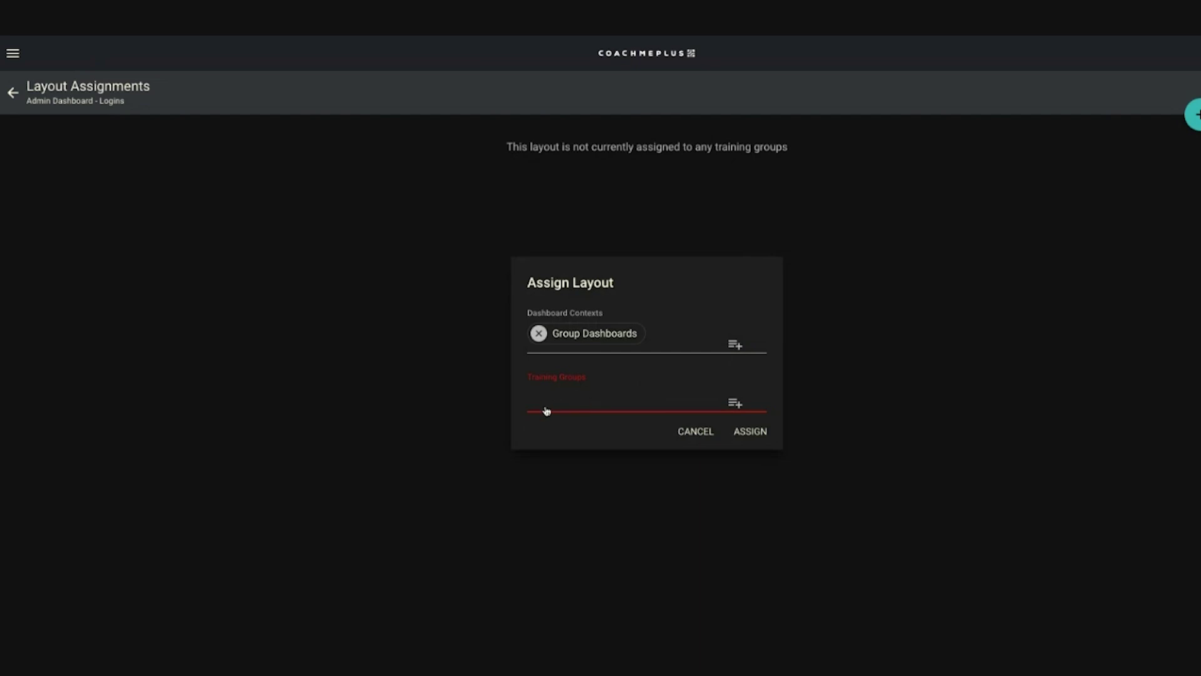
# - Add Individual Dashboards and Home Dashboards as further contexts, and remove both again
pyautogui.click(663, 336)
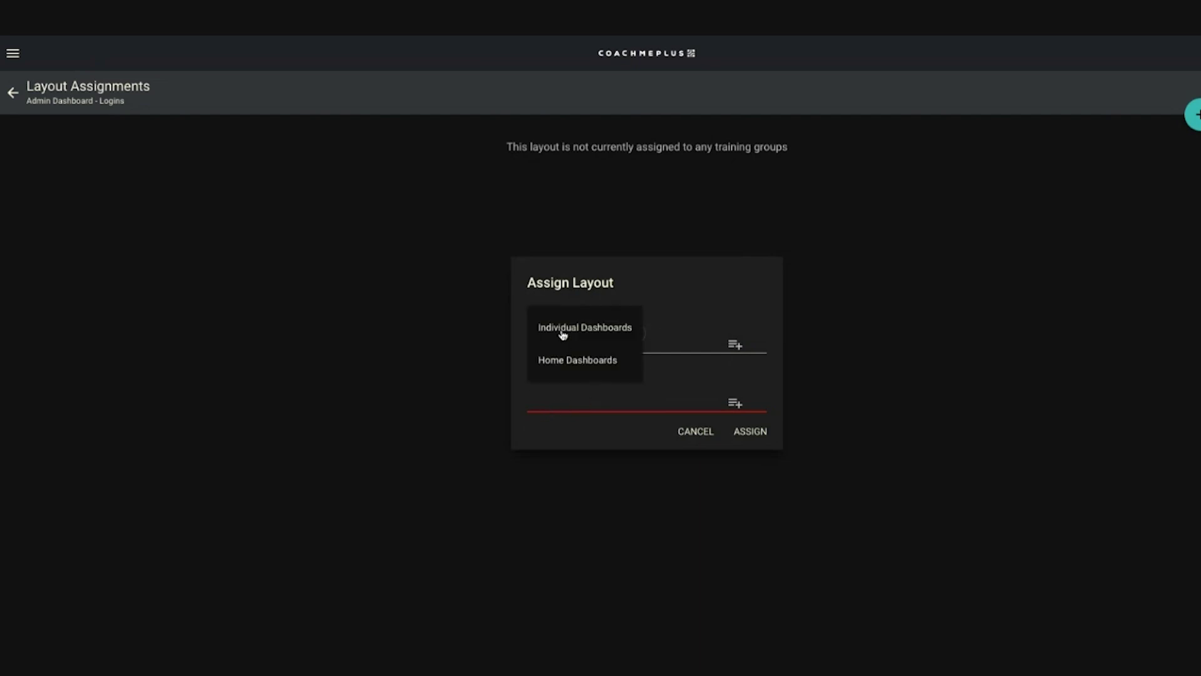
pyautogui.click(579, 330)
pyautogui.click(658, 354)
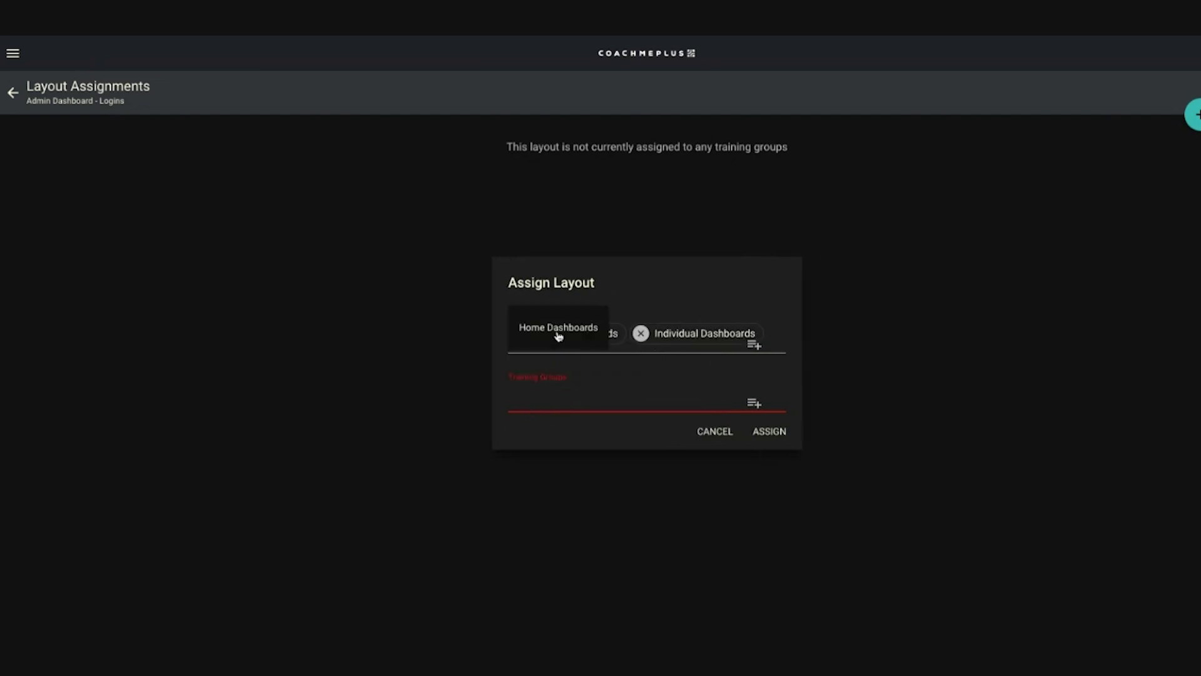
pyautogui.click(558, 338)
pyautogui.click(718, 333)
pyautogui.click(644, 332)
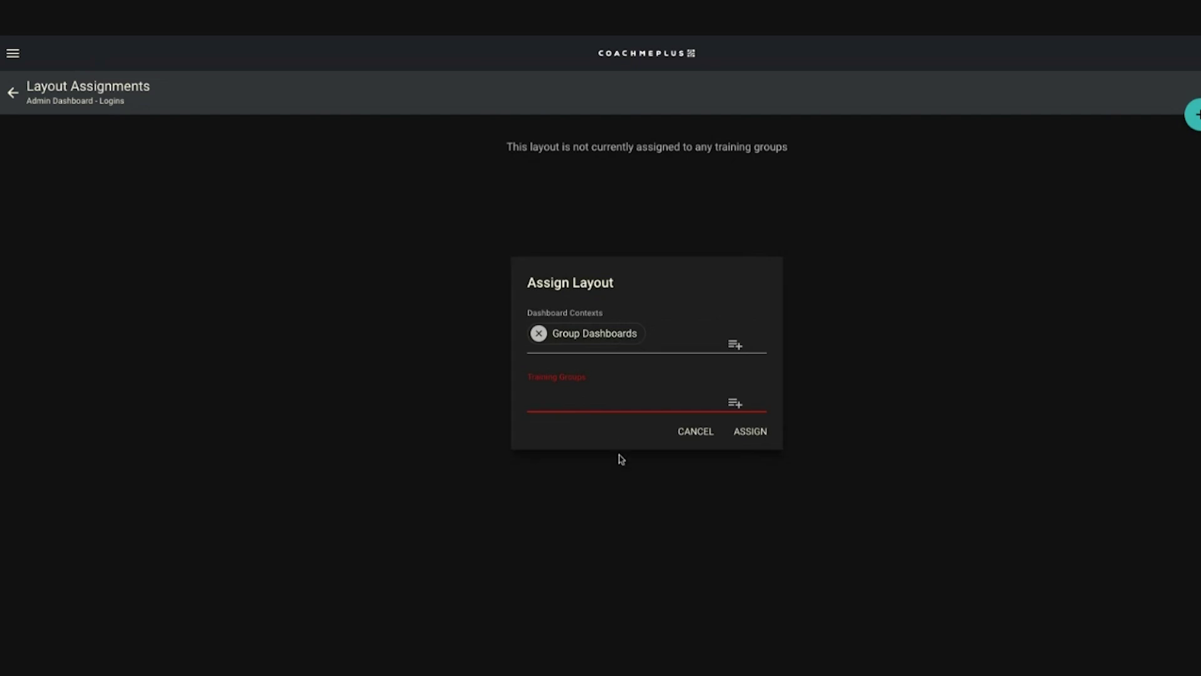
# - Choose Stallions [Demo] as the training group and assign the layout to it
pyautogui.click(588, 396)
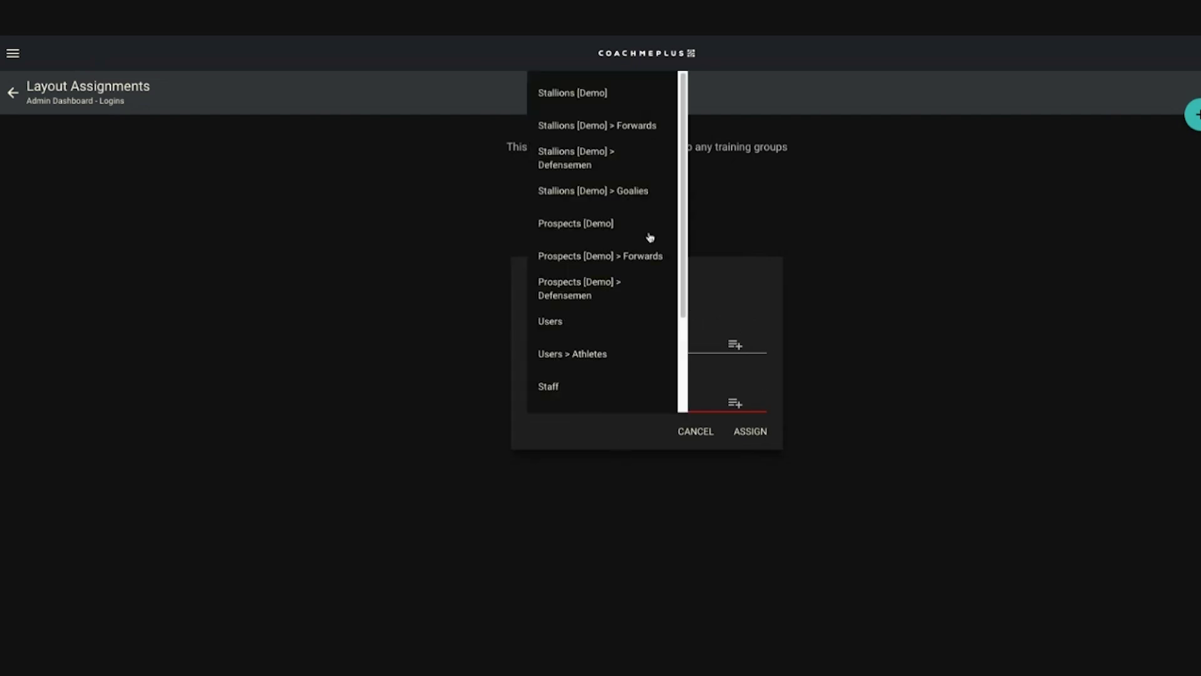
pyautogui.click(601, 92)
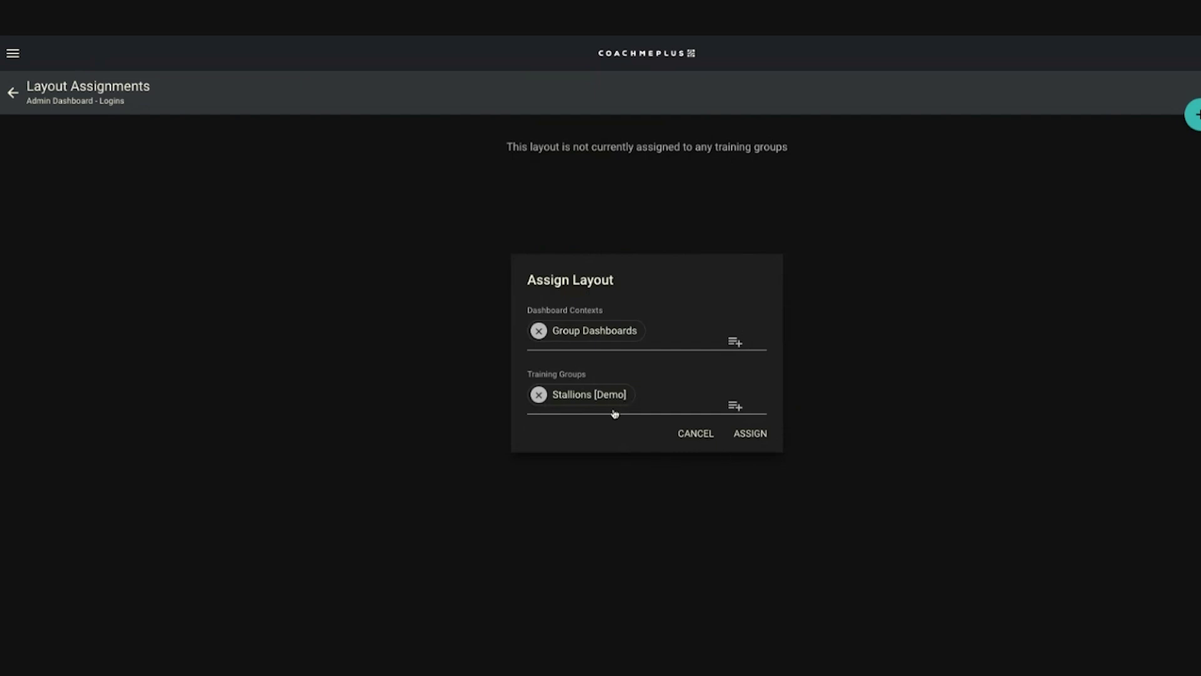
pyautogui.click(748, 432)
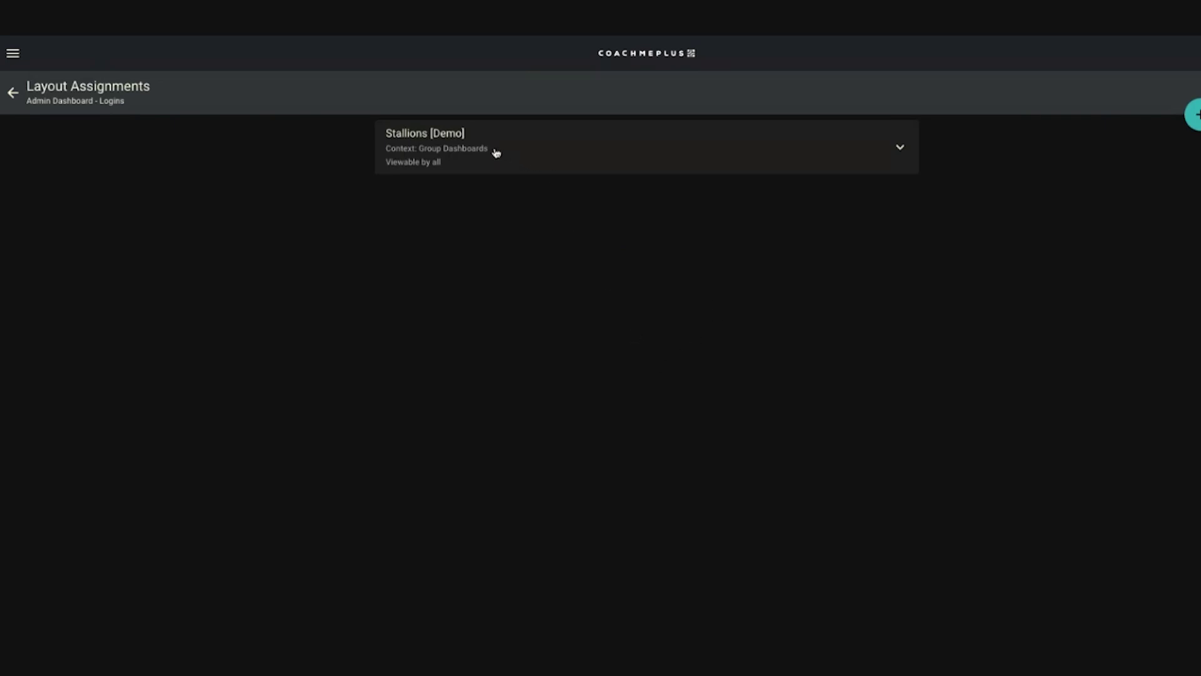
# - Restrict the Stallions [Demo] assignment's visibility to the Administrator role, and remove that role again
pyautogui.click(587, 139)
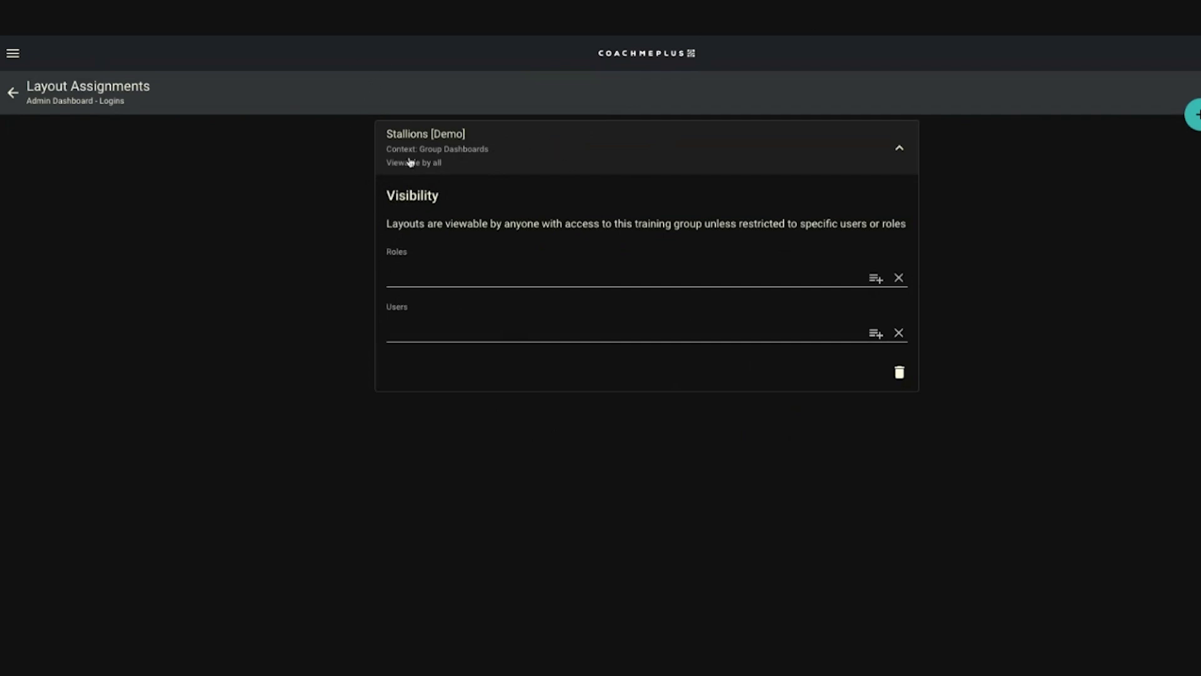
pyautogui.click(418, 275)
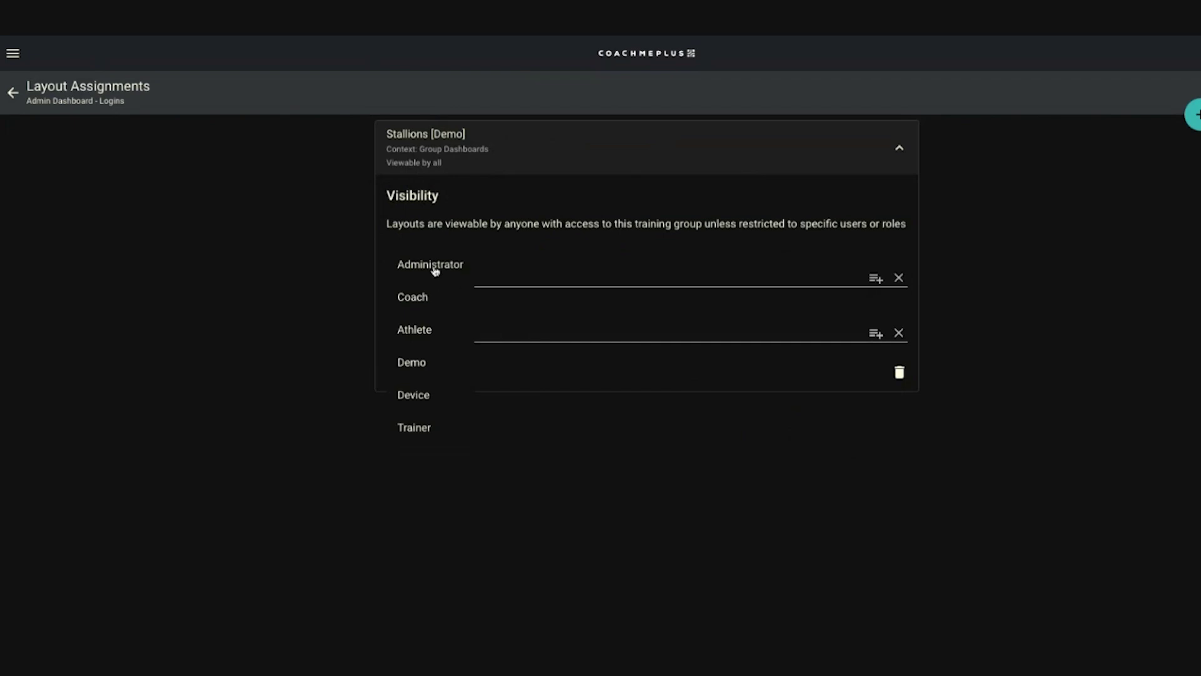
pyautogui.click(437, 273)
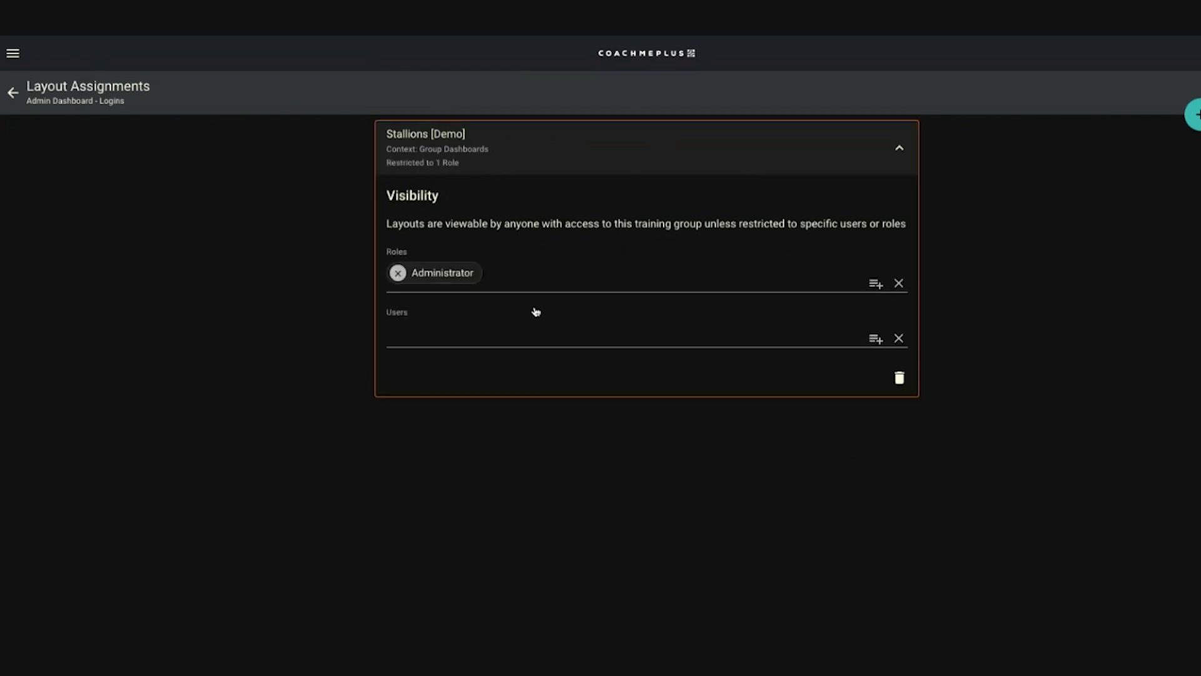
pyautogui.click(398, 273)
# - Clear the training group filter, limit the assignment's visibility to one individual user, and remove that user again
pyautogui.click(415, 335)
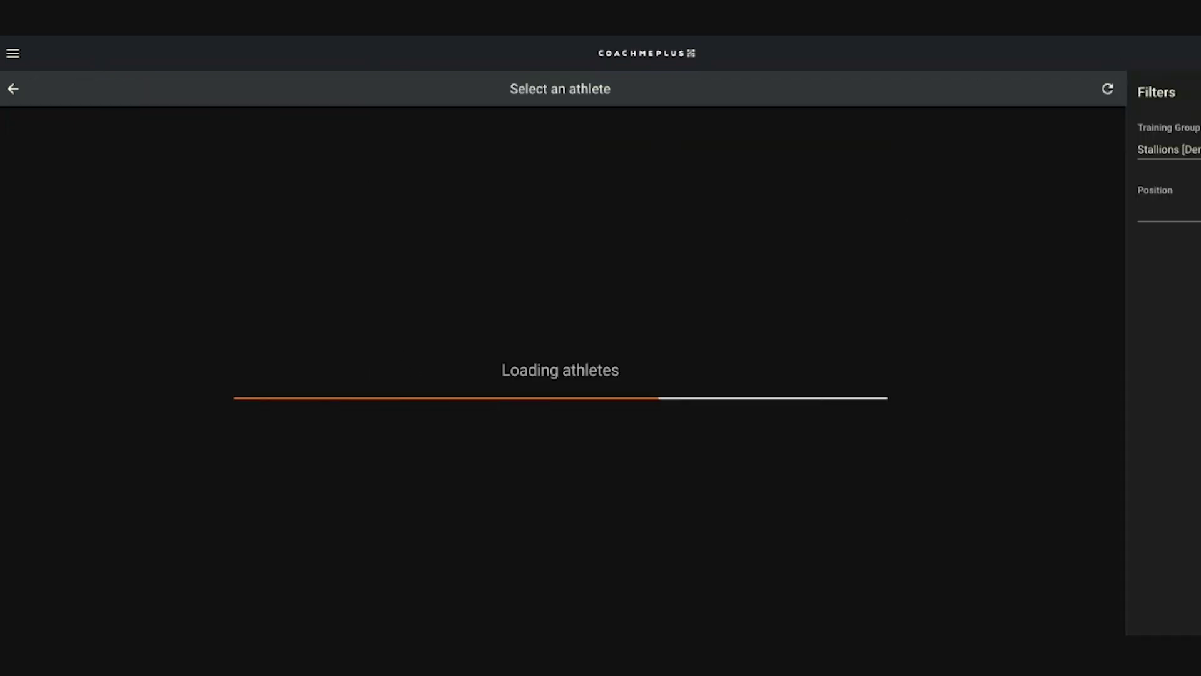
pyautogui.click(1157, 155)
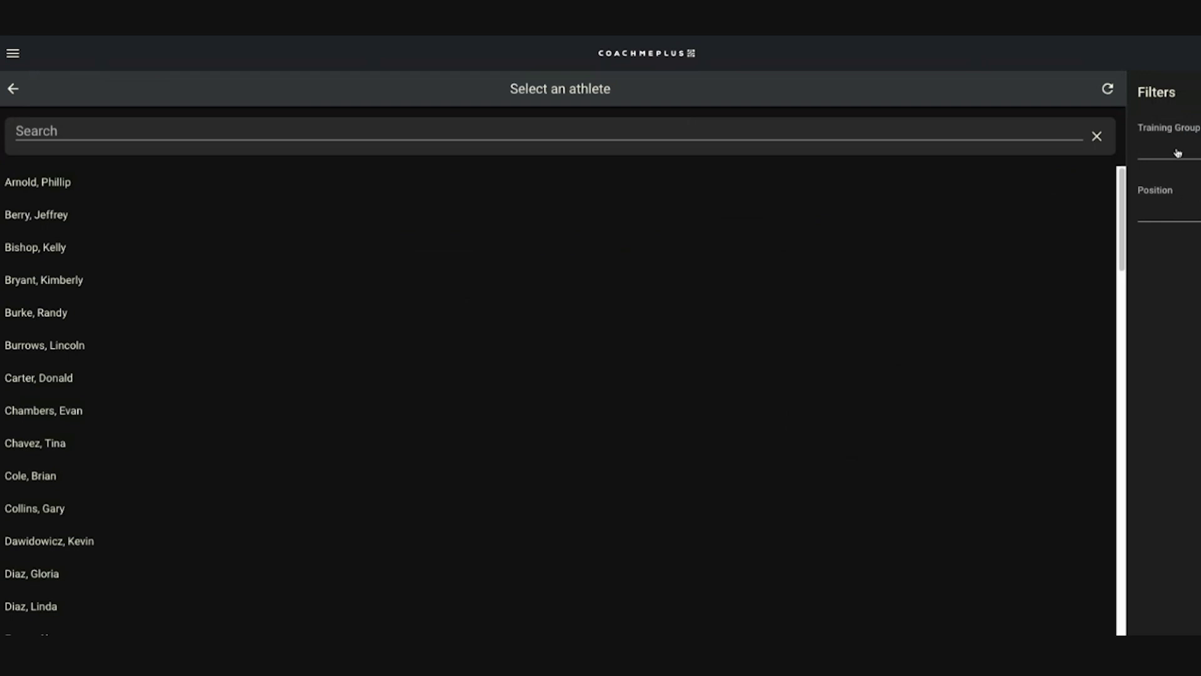
pyautogui.click(210, 281)
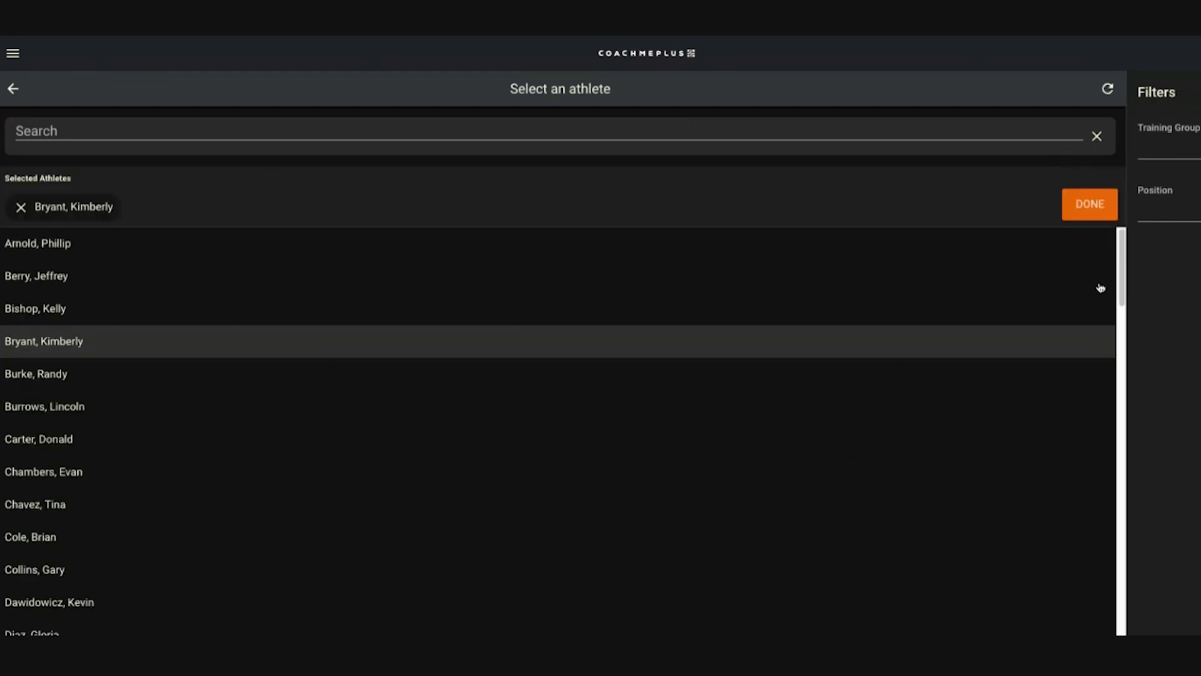
pyautogui.click(1086, 220)
pyautogui.click(398, 328)
# - Set Administrator as the assignment's permitted role once more, and clear it to lift the restriction
pyautogui.click(438, 270)
pyautogui.click(435, 264)
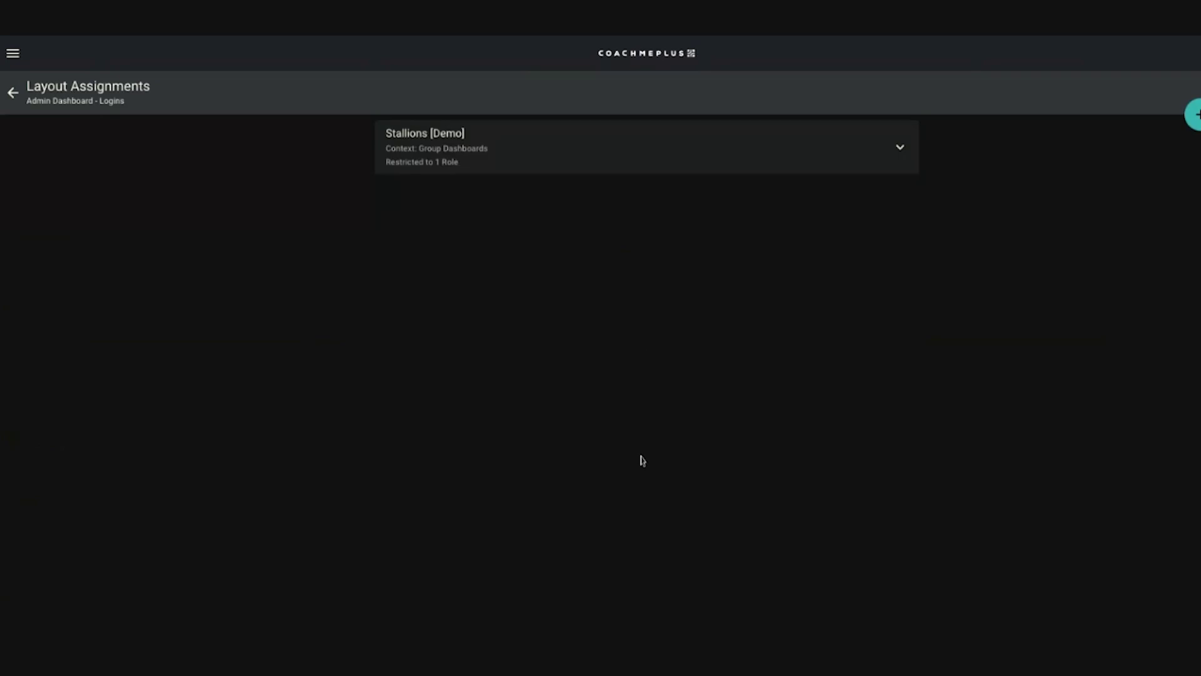
pyautogui.click(507, 168)
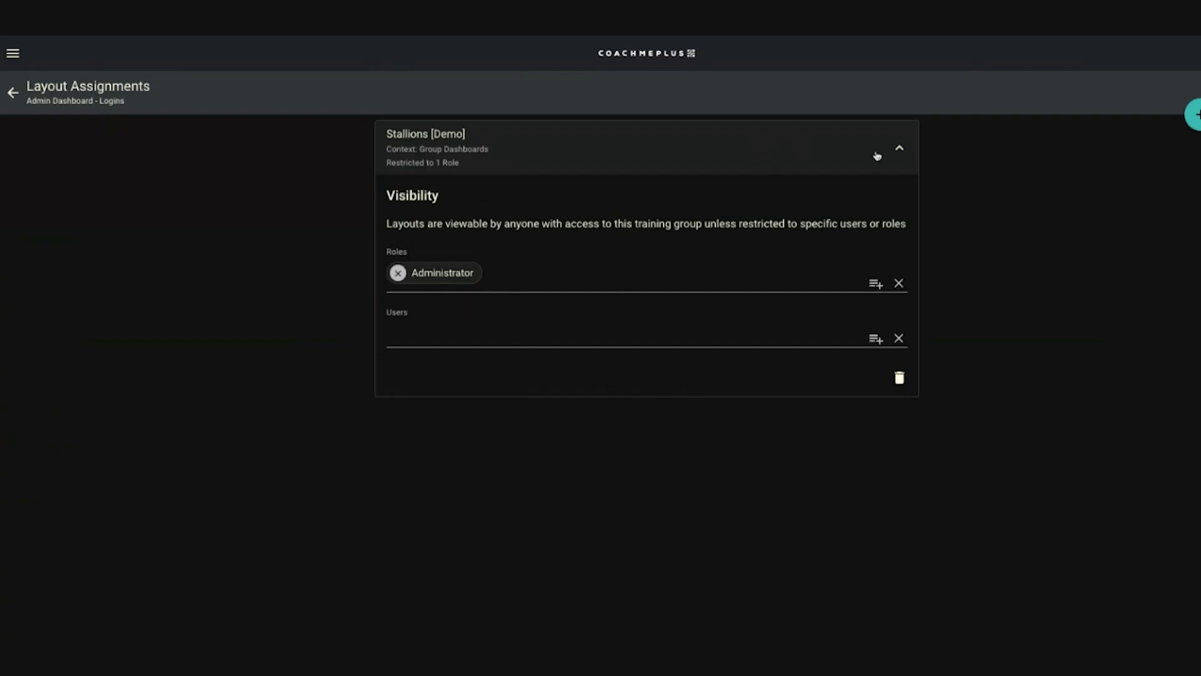
pyautogui.click(398, 273)
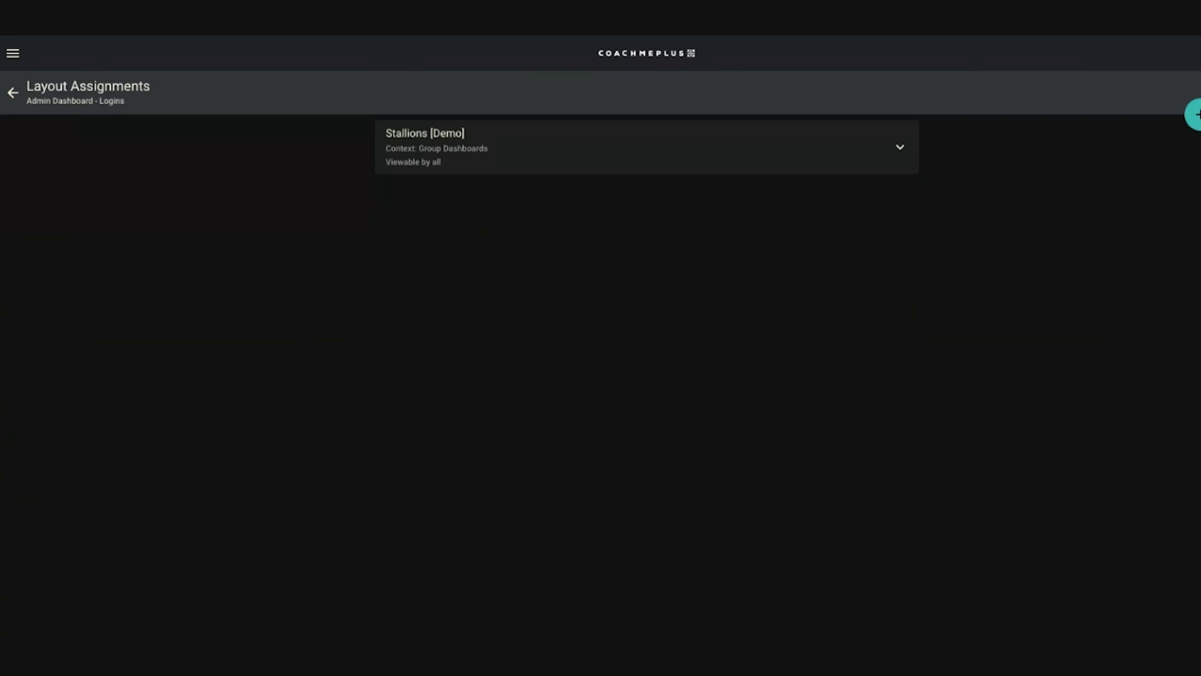
# - Return to the home page, select the Stallions [Demo] group and open its group dashboard
pyautogui.click(13, 93)
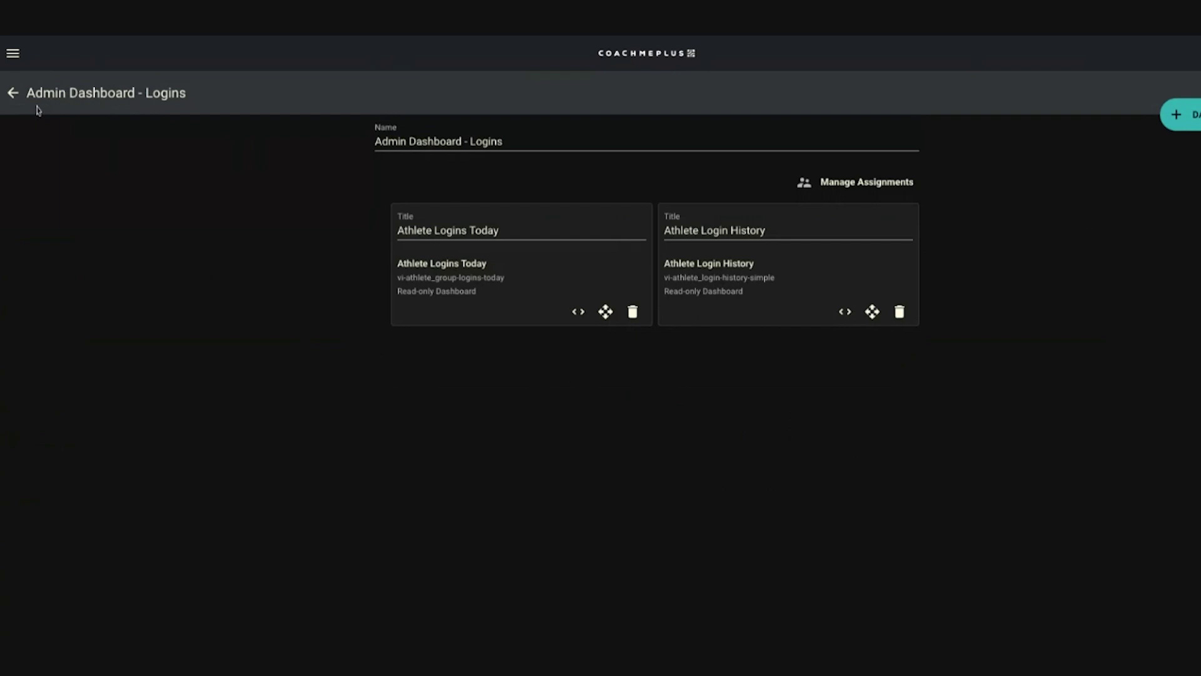
pyautogui.press('super+r')
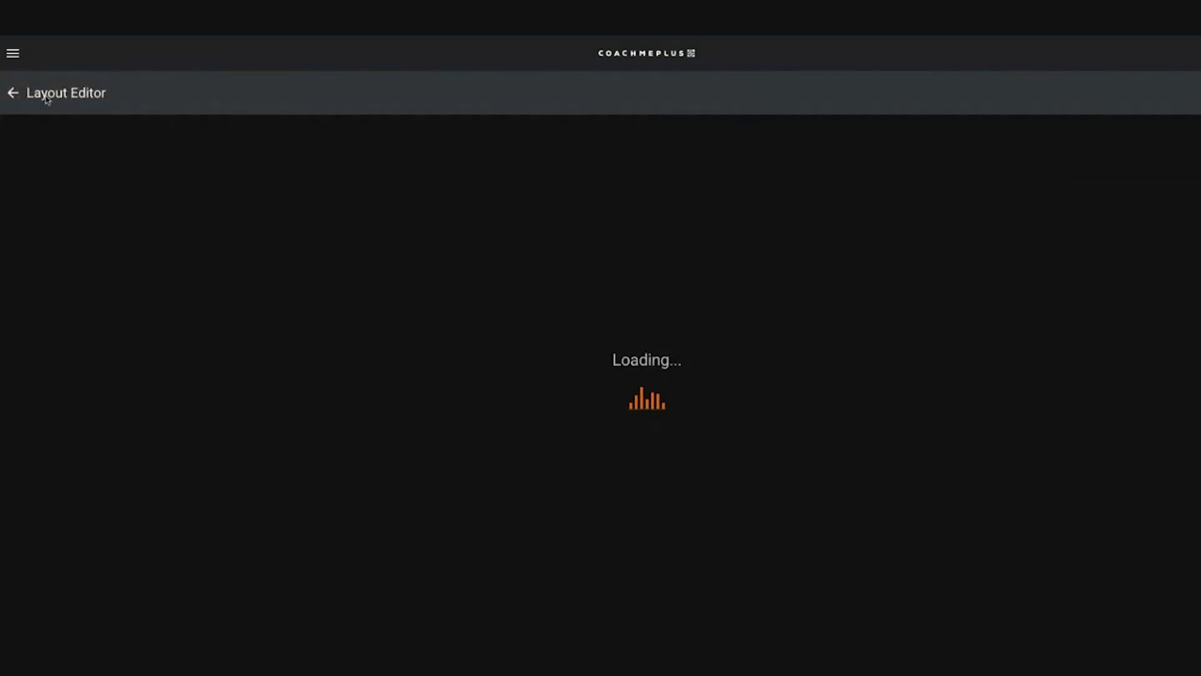
pyautogui.click(13, 54)
pyautogui.click(34, 56)
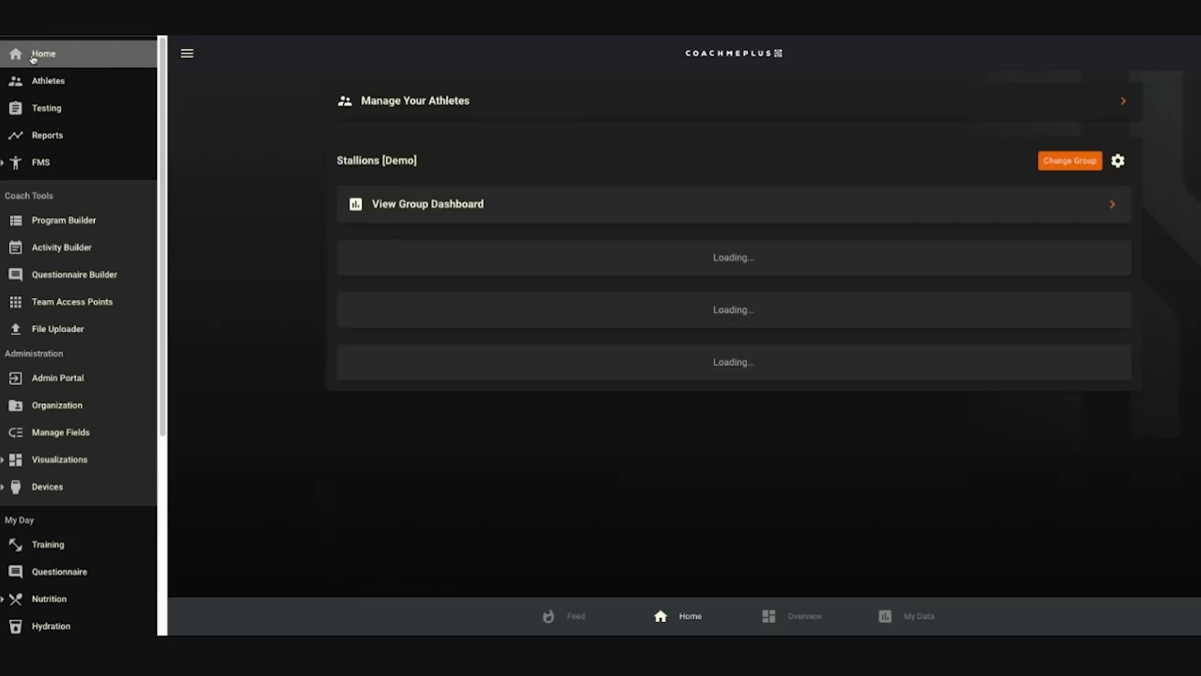
pyautogui.click(1066, 160)
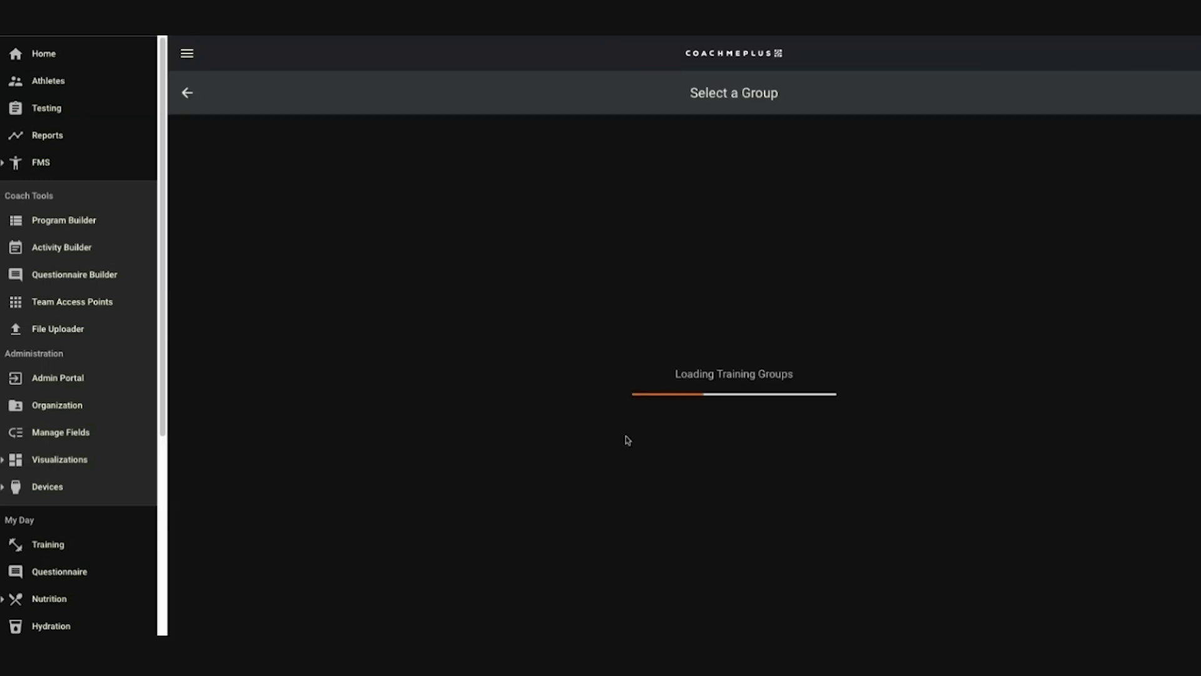
pyautogui.click(512, 153)
pyautogui.click(509, 203)
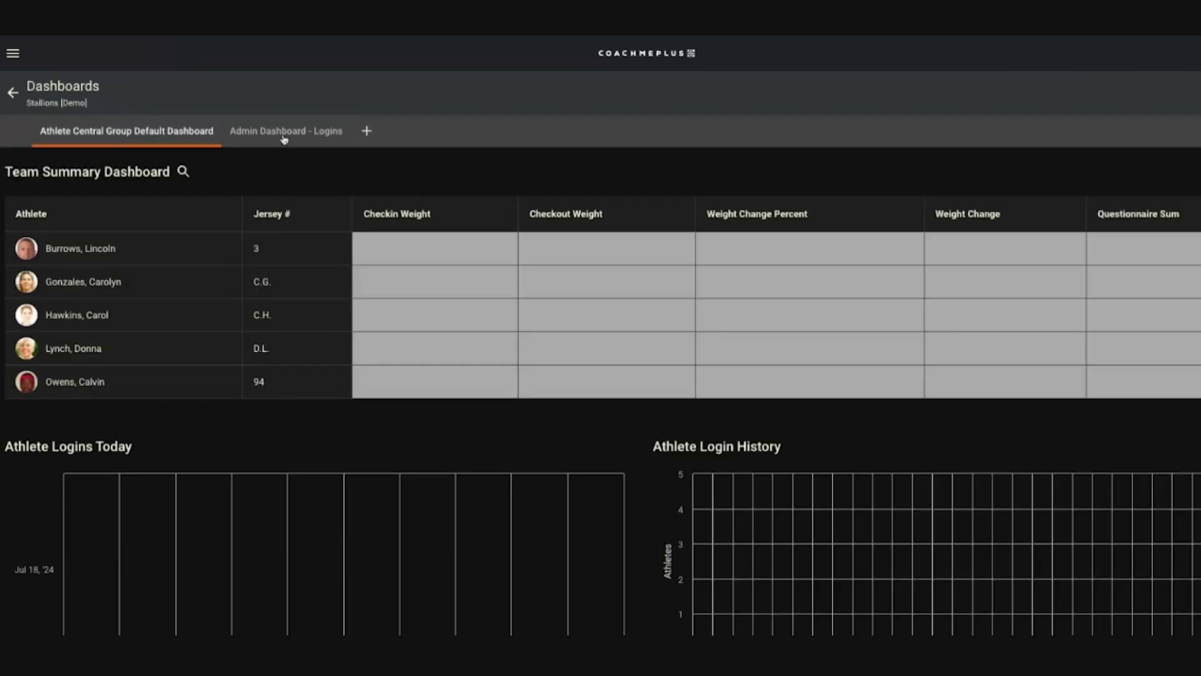
# - Examine the group's Admin Dashboard - Logins layout alongside the Athlete Central Group Default Dashboard
pyautogui.click(256, 133)
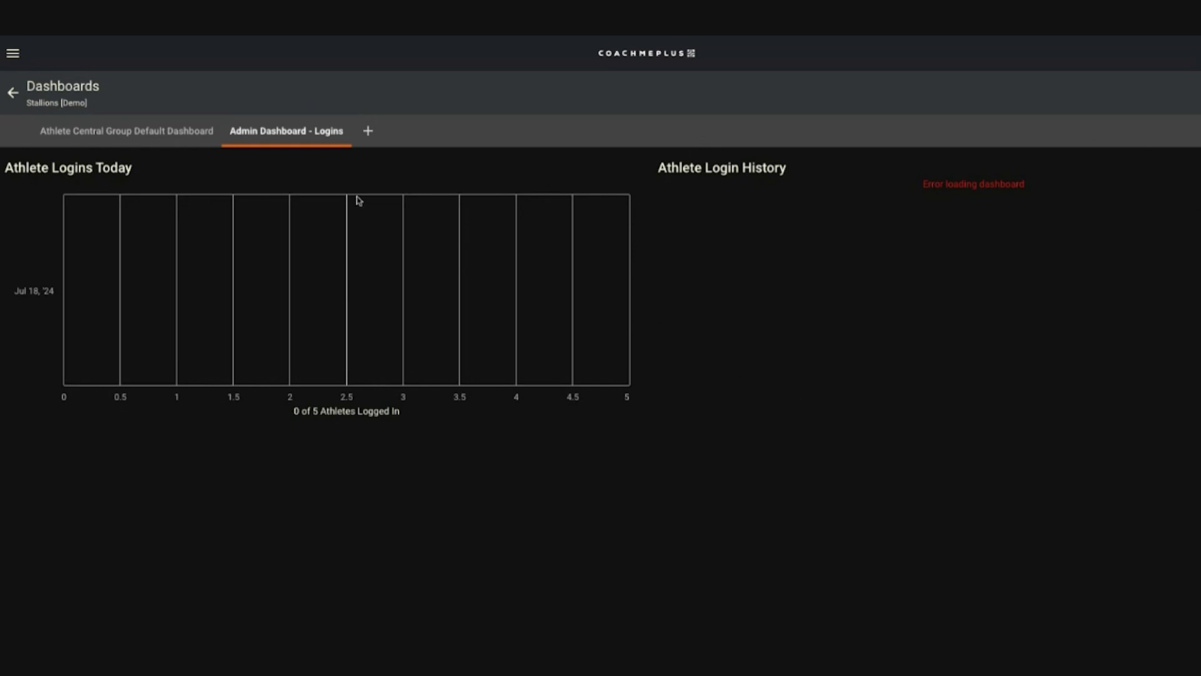
pyautogui.click(86, 139)
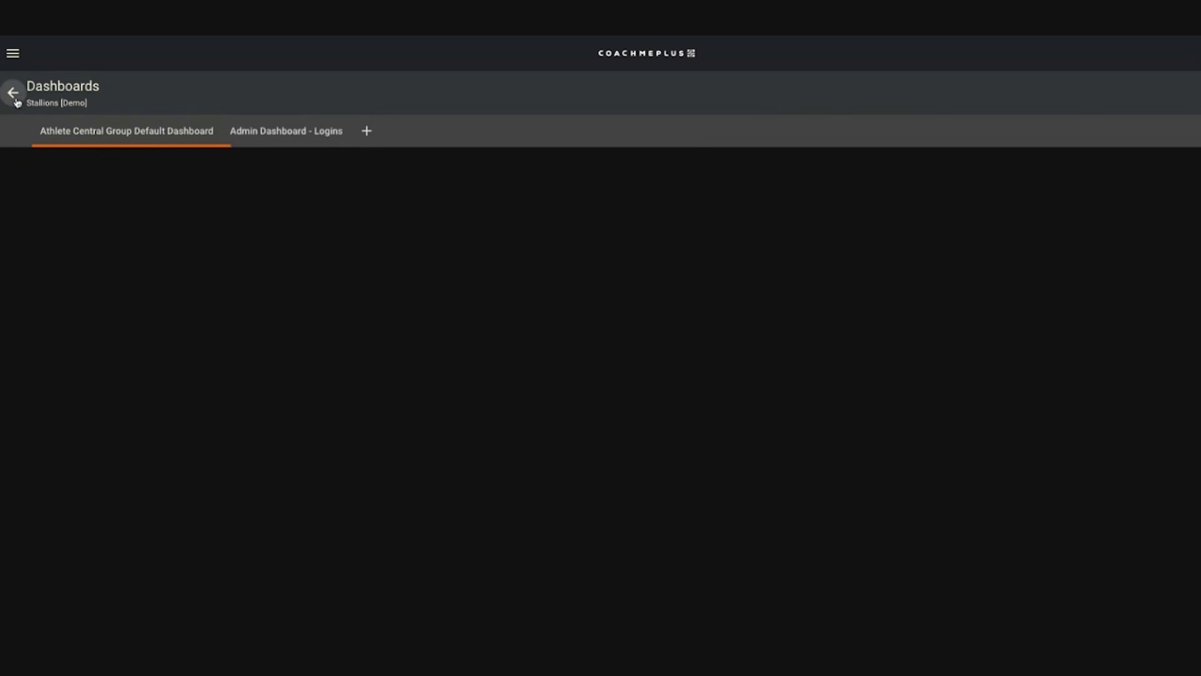
pyautogui.click(285, 131)
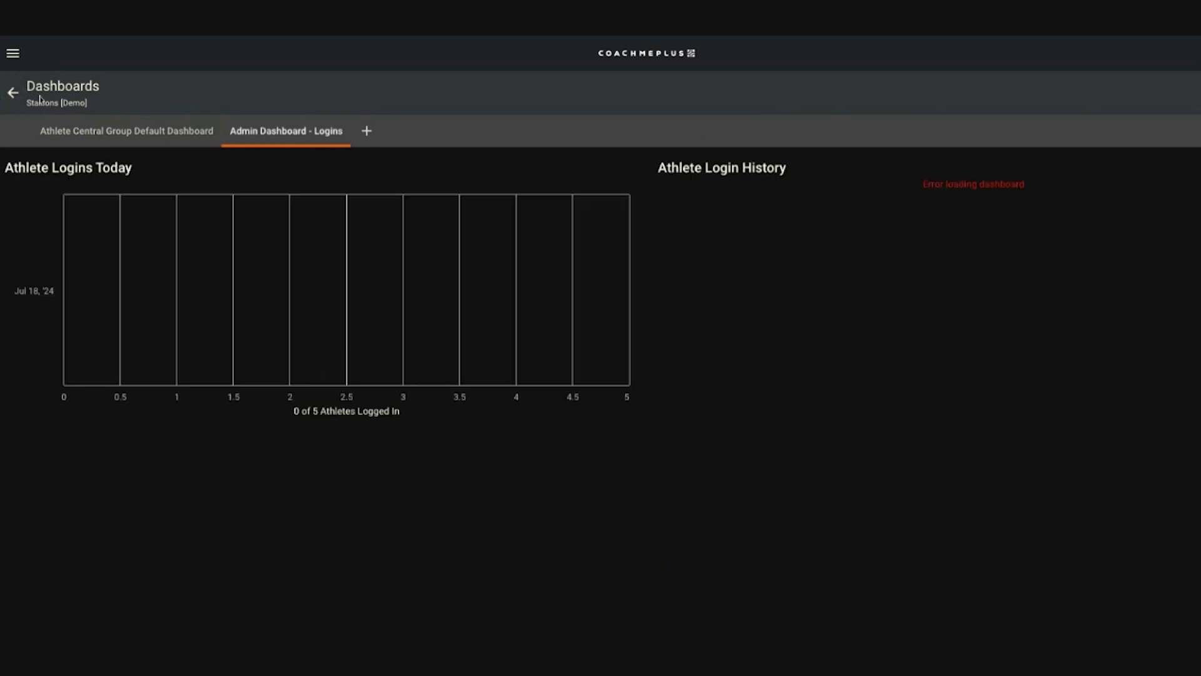
pyautogui.click(13, 53)
pyautogui.click(103, 461)
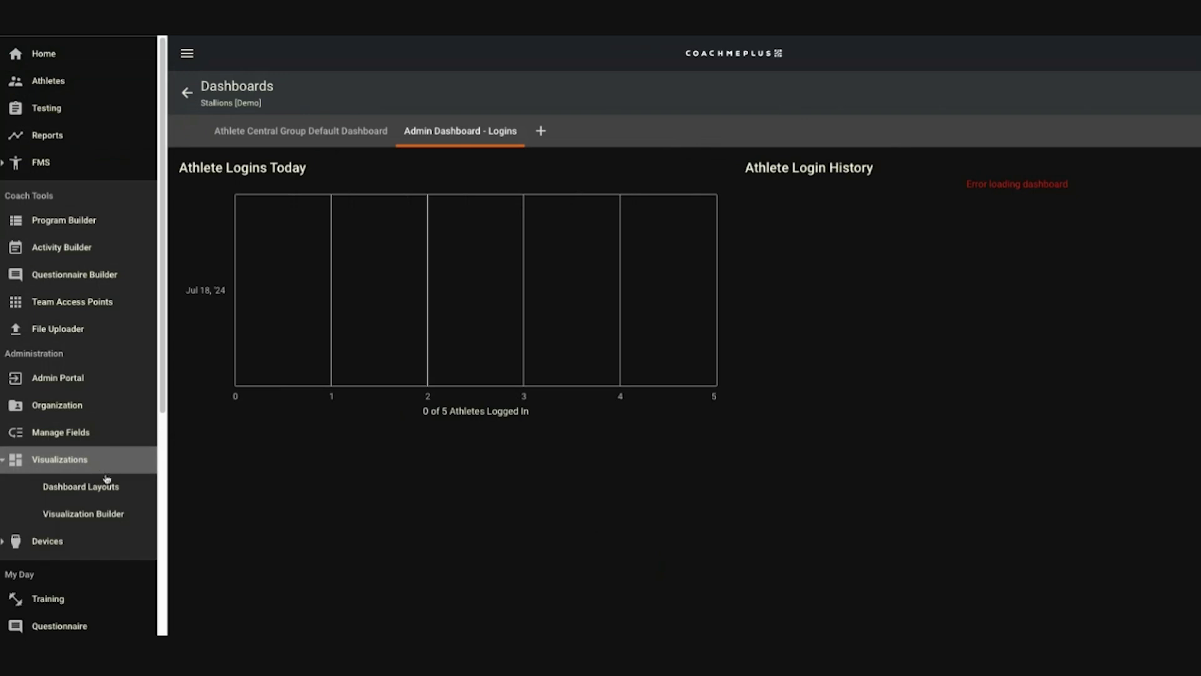
pyautogui.click(187, 53)
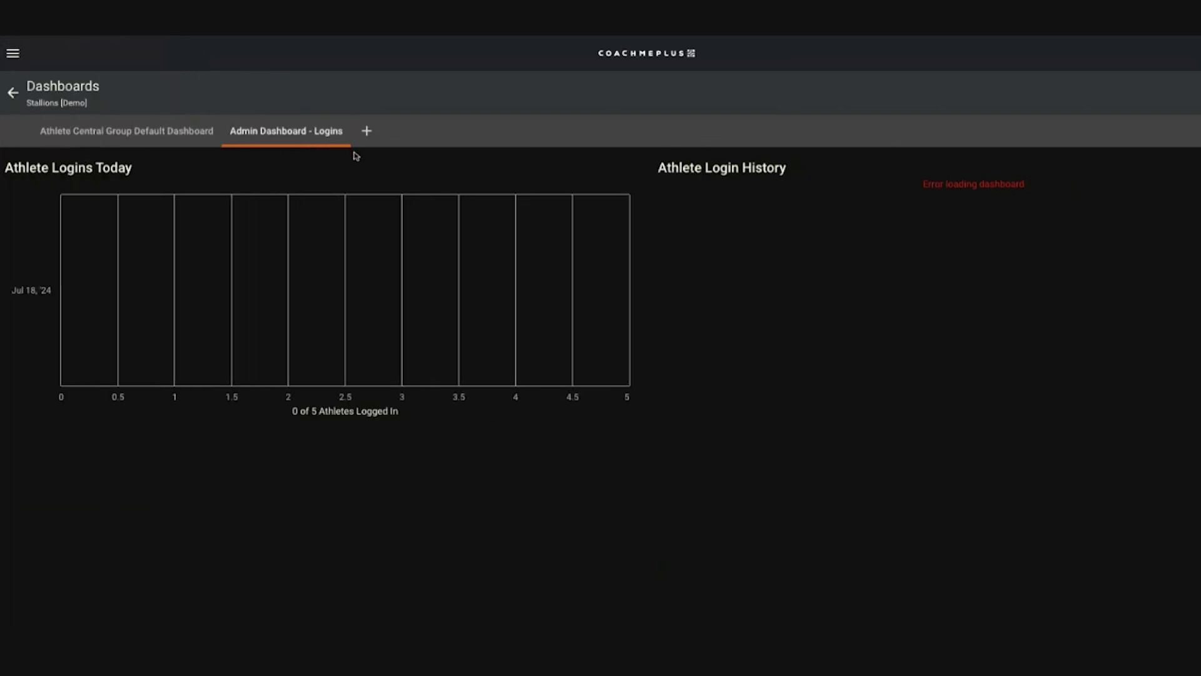
# - Assign the Performance Testing KPIs layout to the group's dashboards with Only Visible to Me enabled, and open it
pyautogui.click(367, 131)
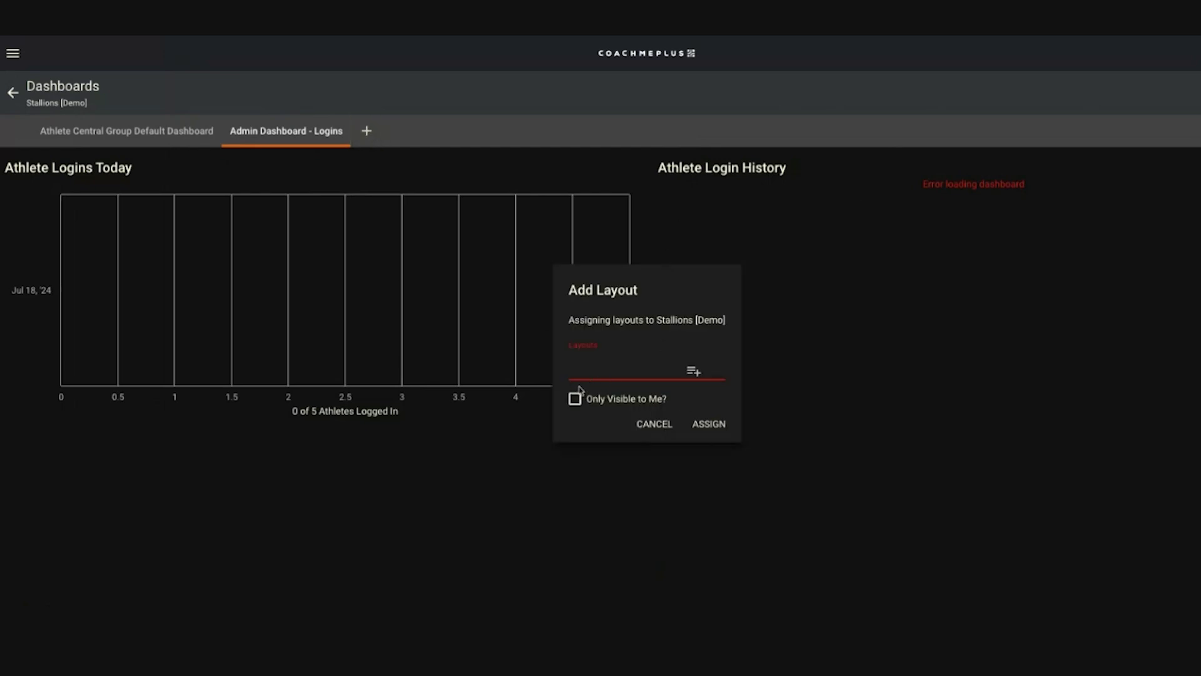
pyautogui.click(621, 369)
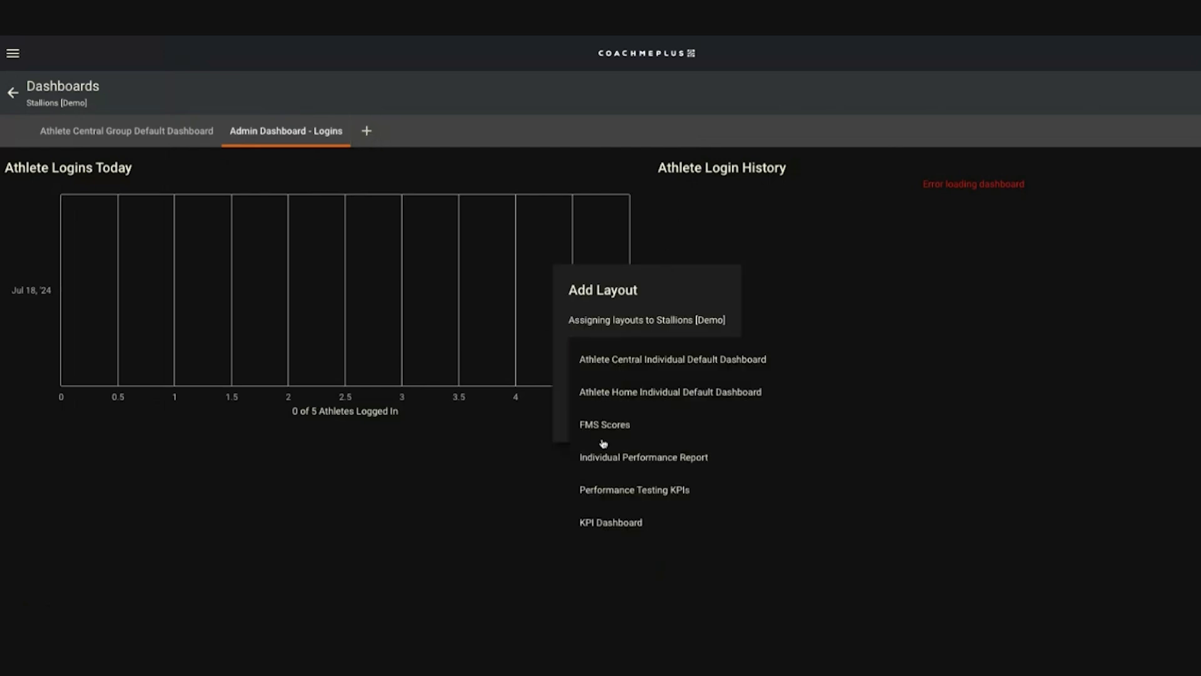
pyautogui.click(634, 490)
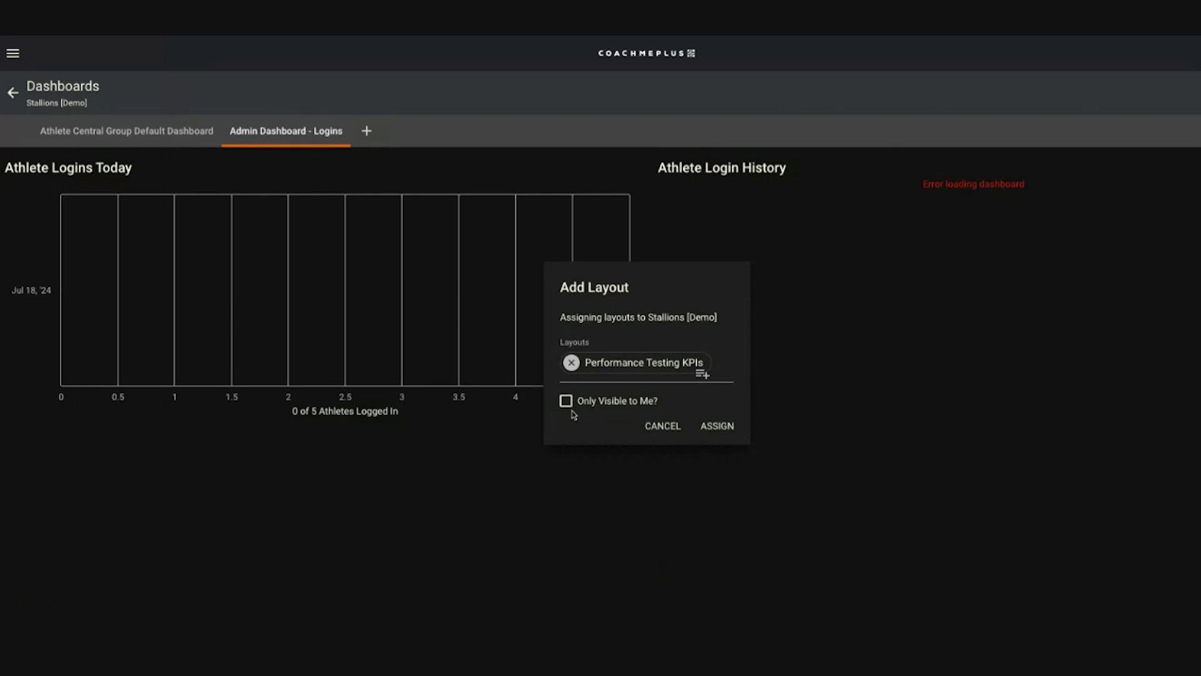
pyautogui.click(597, 404)
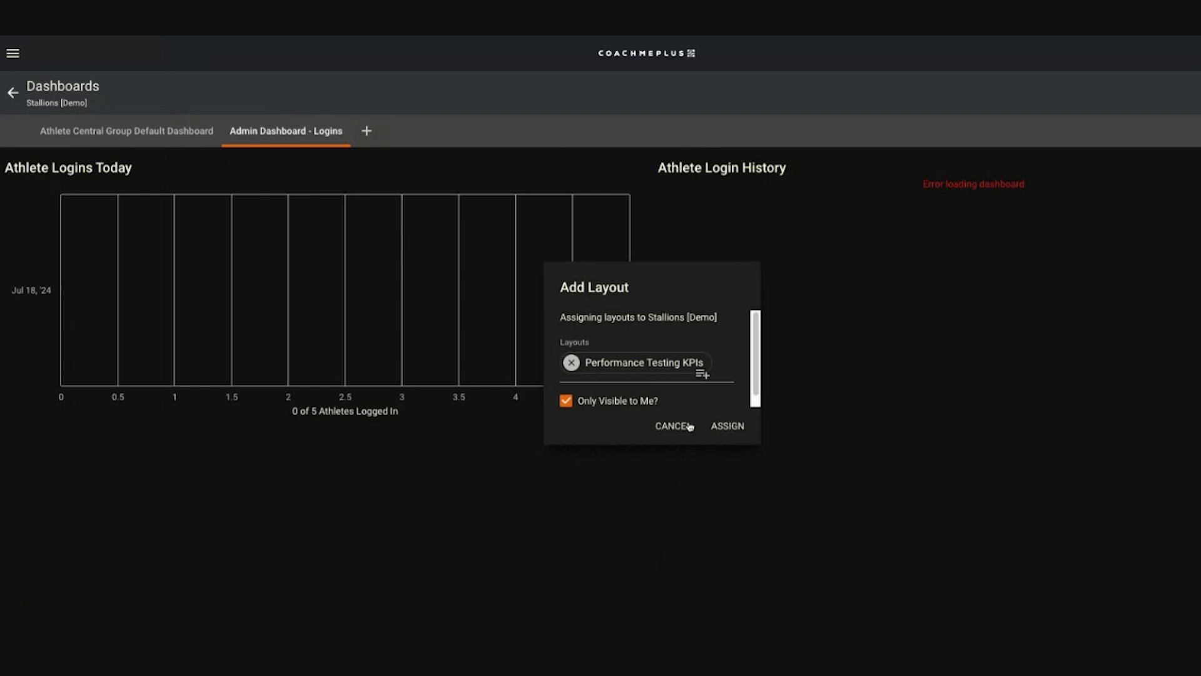
pyautogui.click(733, 432)
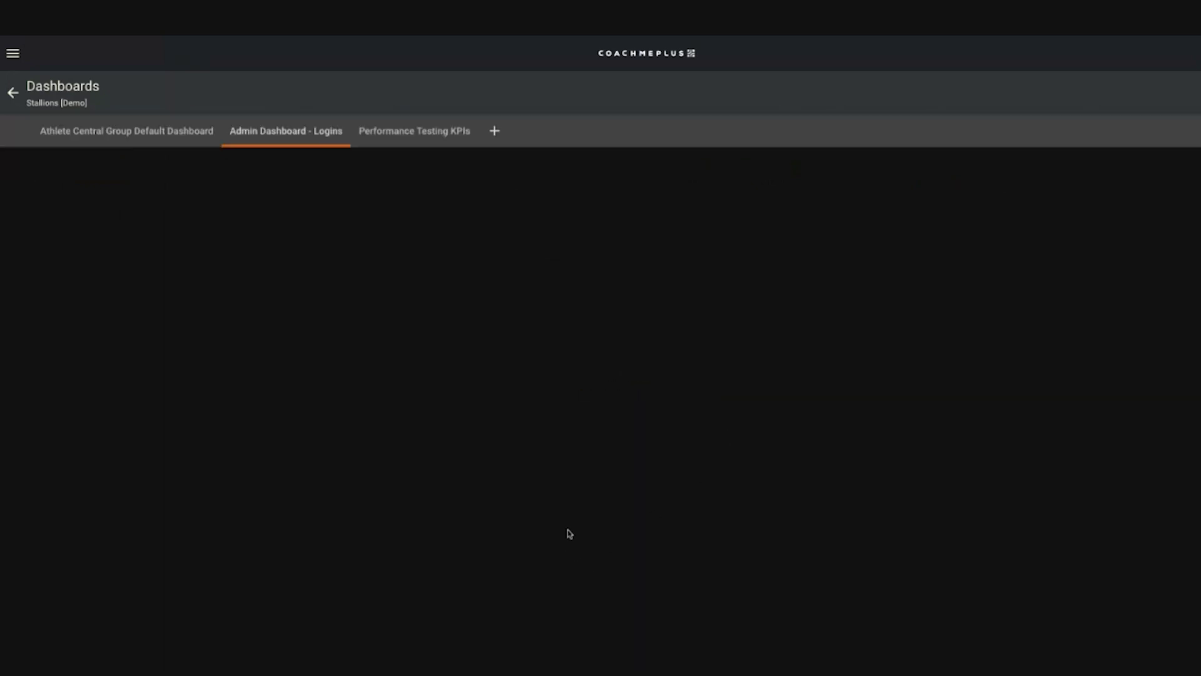
pyautogui.click(416, 137)
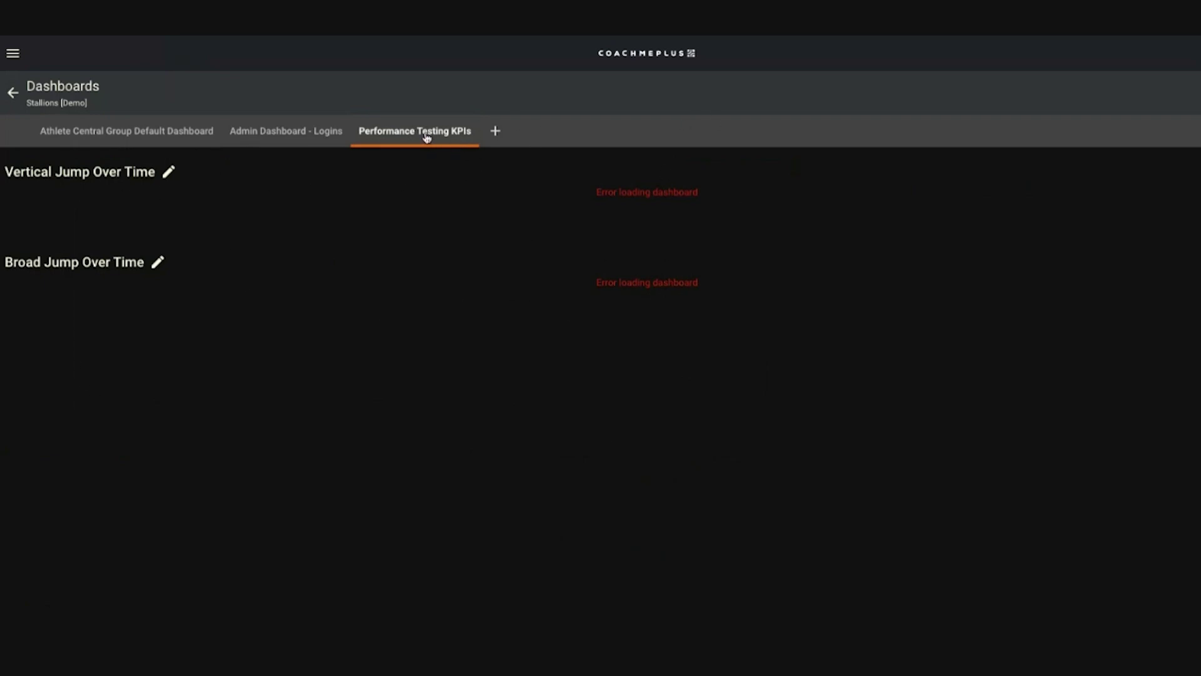
# - Return to the Dashboard Layouts list and open the layout assignments of Performance Testing KPIs
pyautogui.click(13, 92)
pyautogui.click(13, 92)
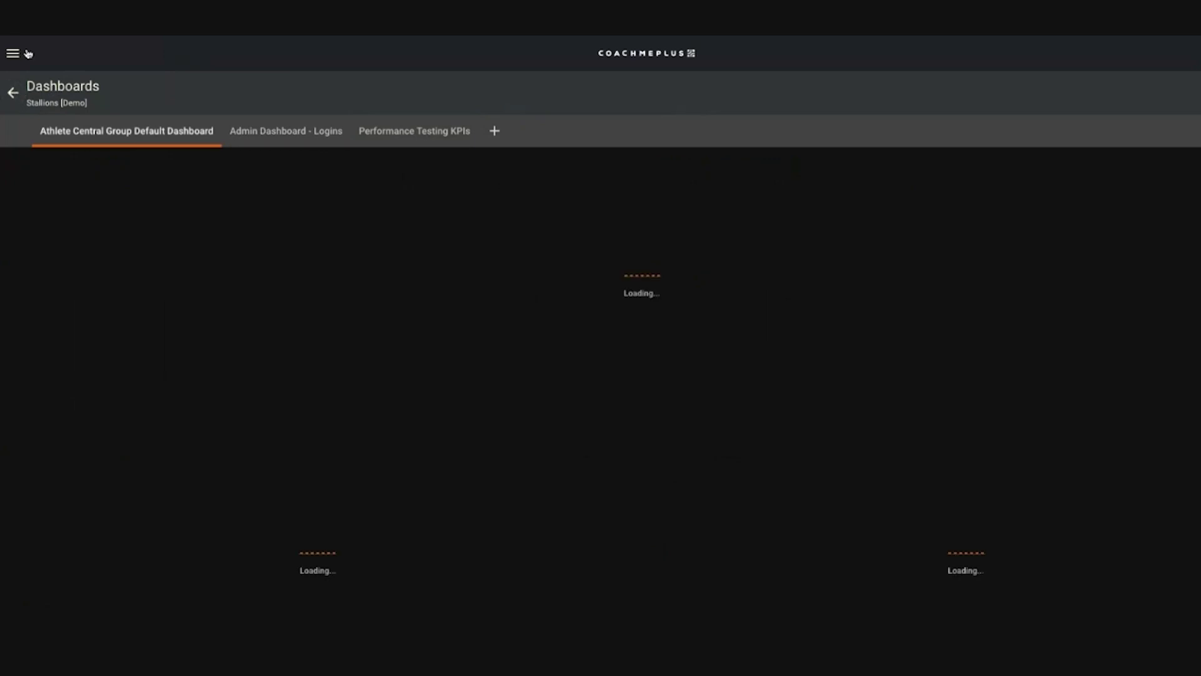
pyautogui.click(13, 53)
pyautogui.click(87, 488)
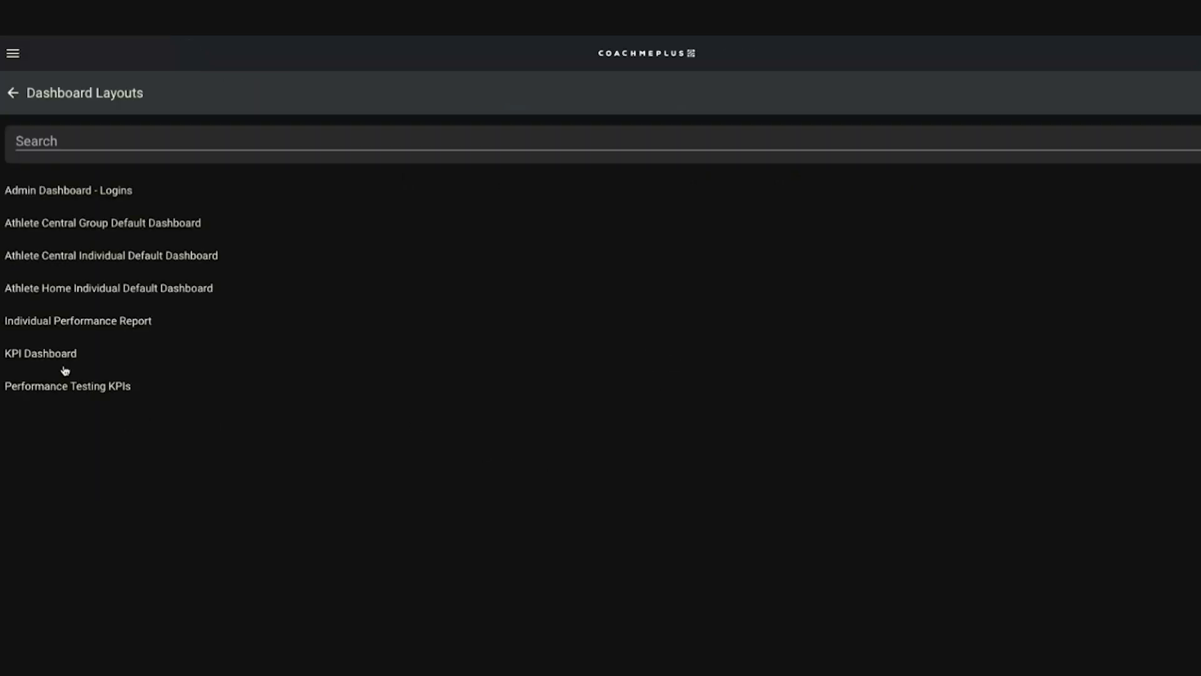
pyautogui.click(73, 386)
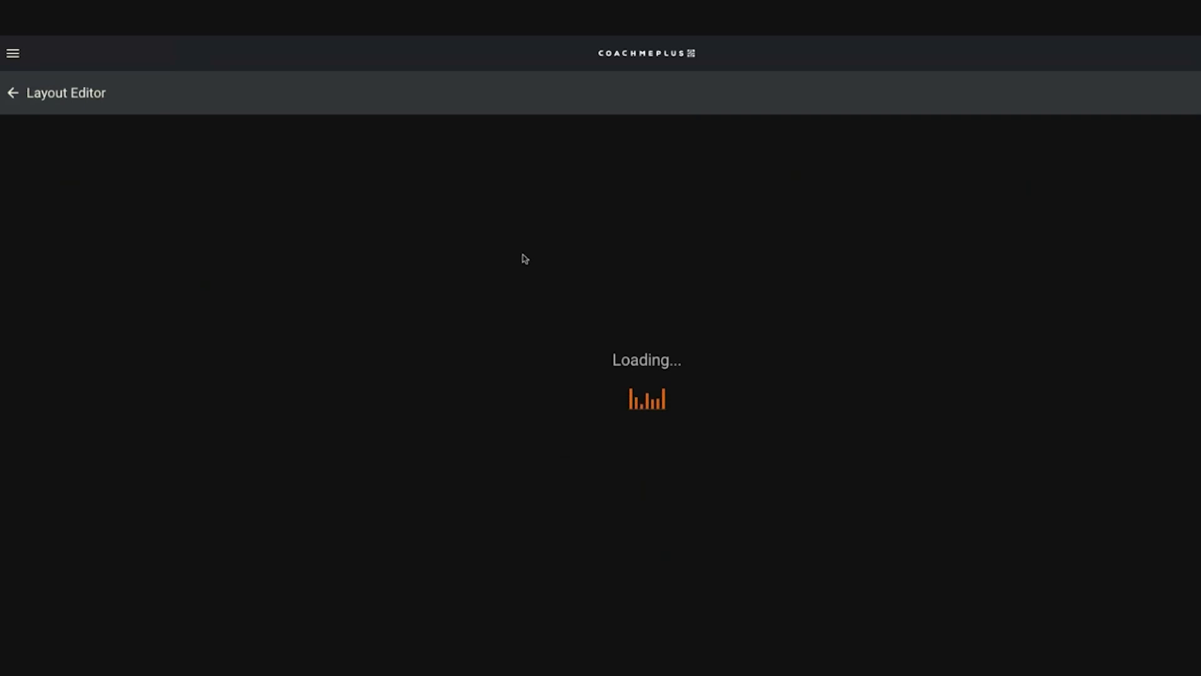
pyautogui.click(876, 181)
pyautogui.click(850, 181)
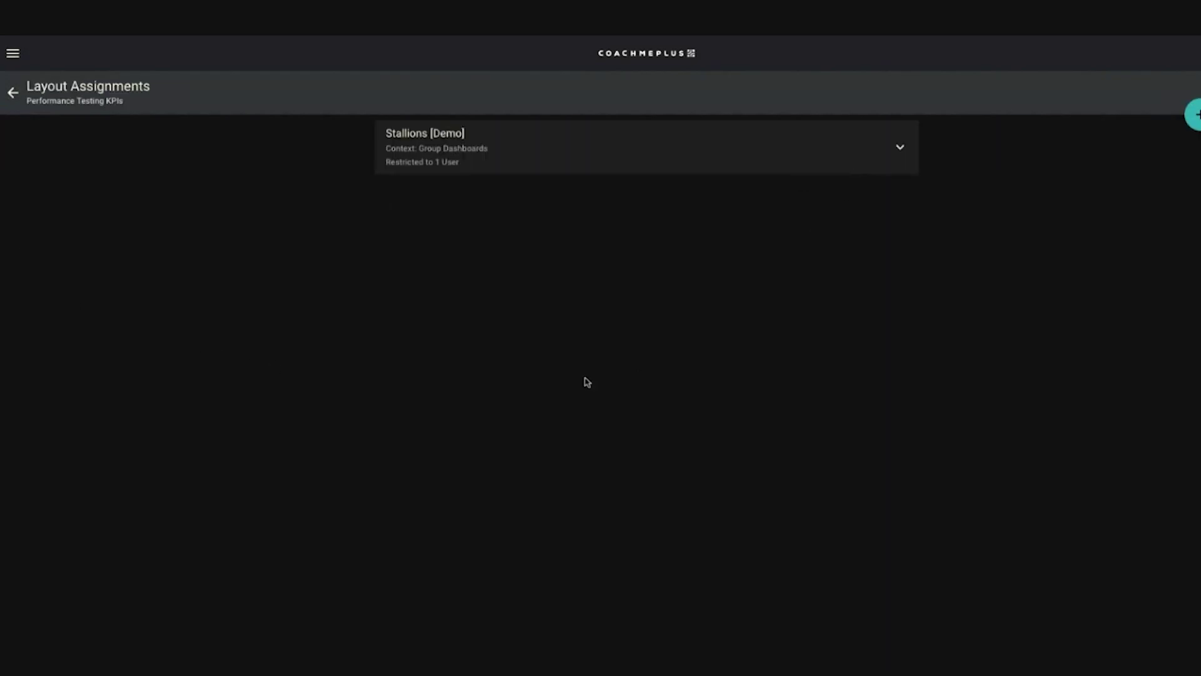
# - Remove the permitted user from the Stallions [Demo] assignment and unassign the Performance Testing KPIs layout from that group
pyautogui.click(446, 150)
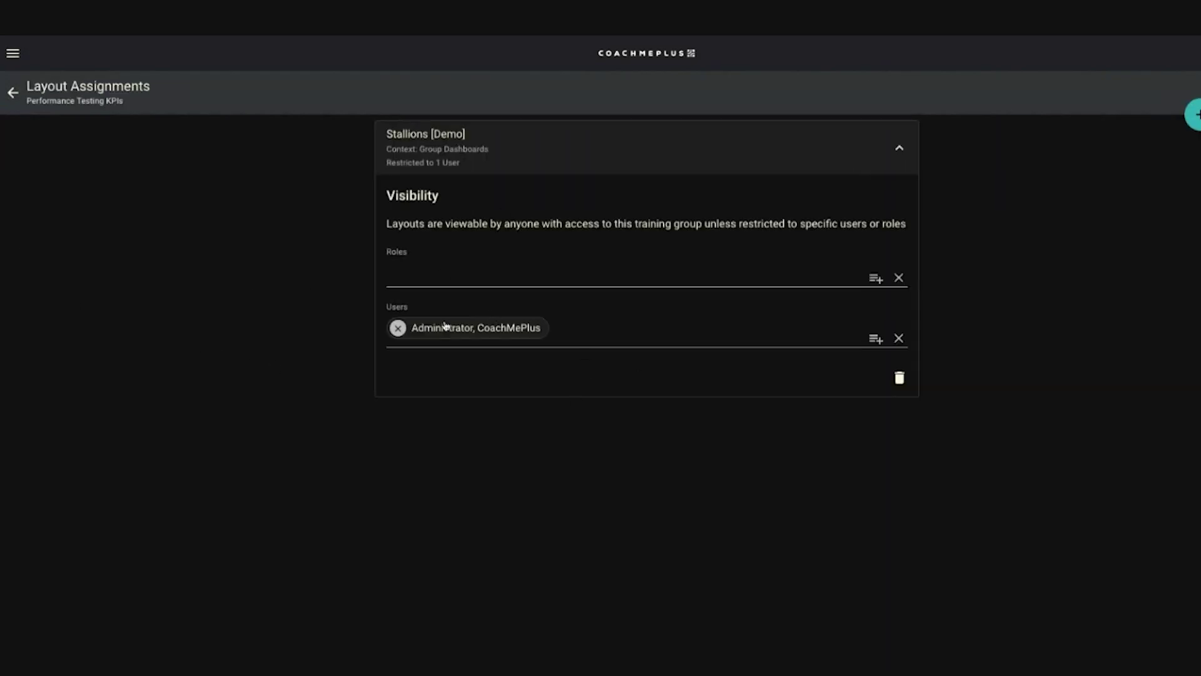
pyautogui.click(398, 328)
pyautogui.click(899, 373)
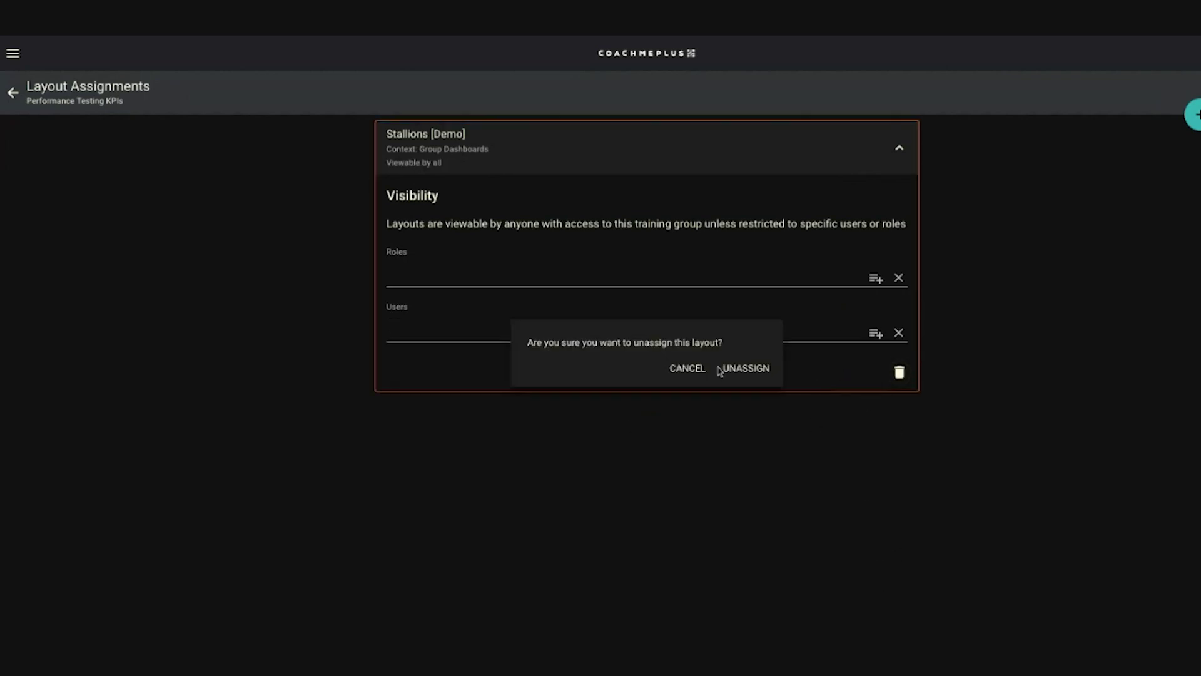
pyautogui.click(743, 369)
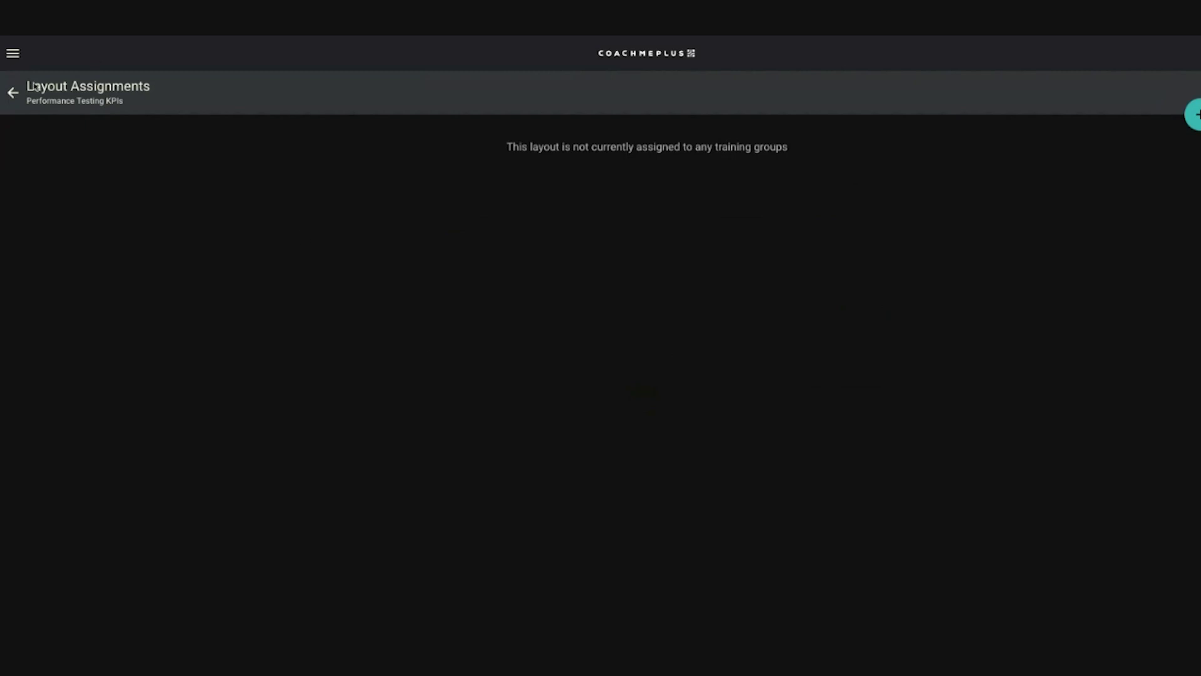
# - Go back to the layouts list, open the KPI Dashboard's assignments and expand the Stallions [Demo] entry
pyautogui.click(13, 93)
pyautogui.click(12, 93)
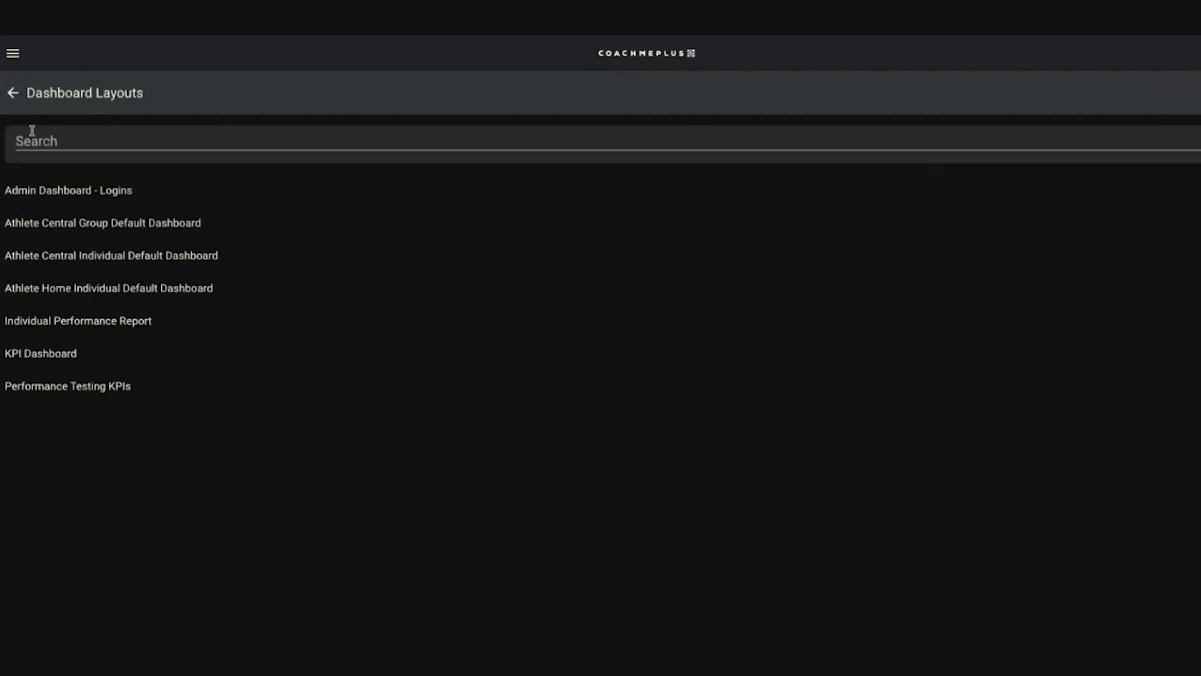
pyautogui.click(55, 362)
pyautogui.click(842, 182)
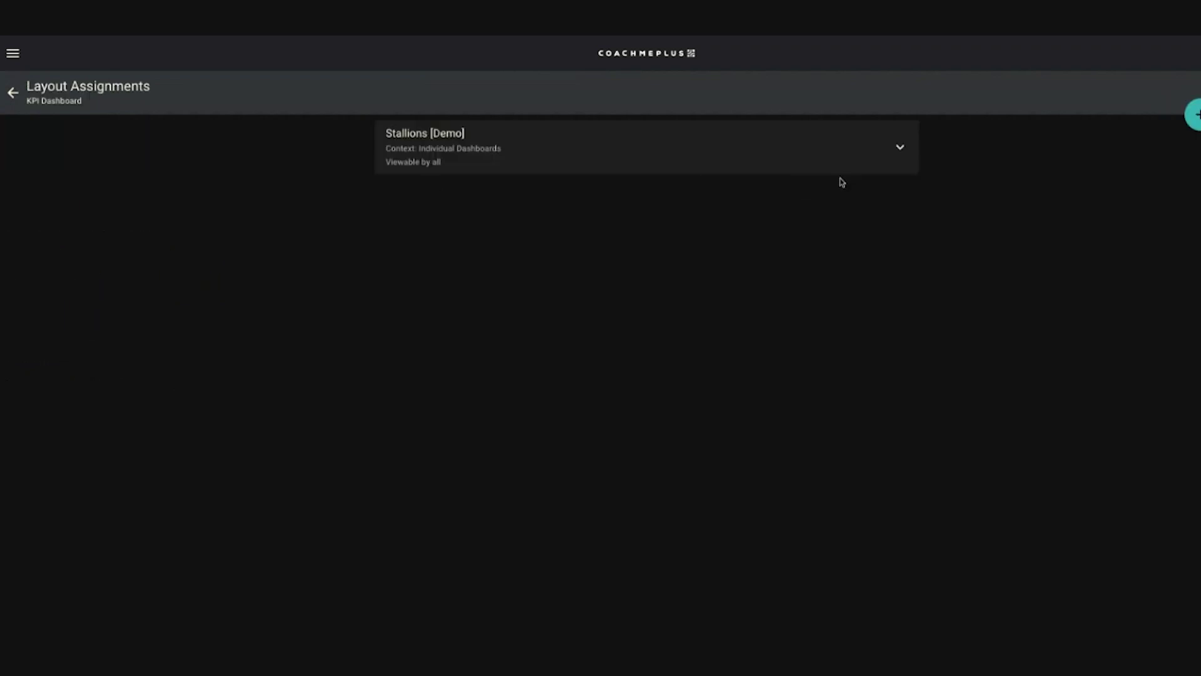
pyautogui.click(862, 144)
# - Review the dashboard location options for a new KPI Dashboard assignment, and cancel without assigning it
pyautogui.click(1193, 113)
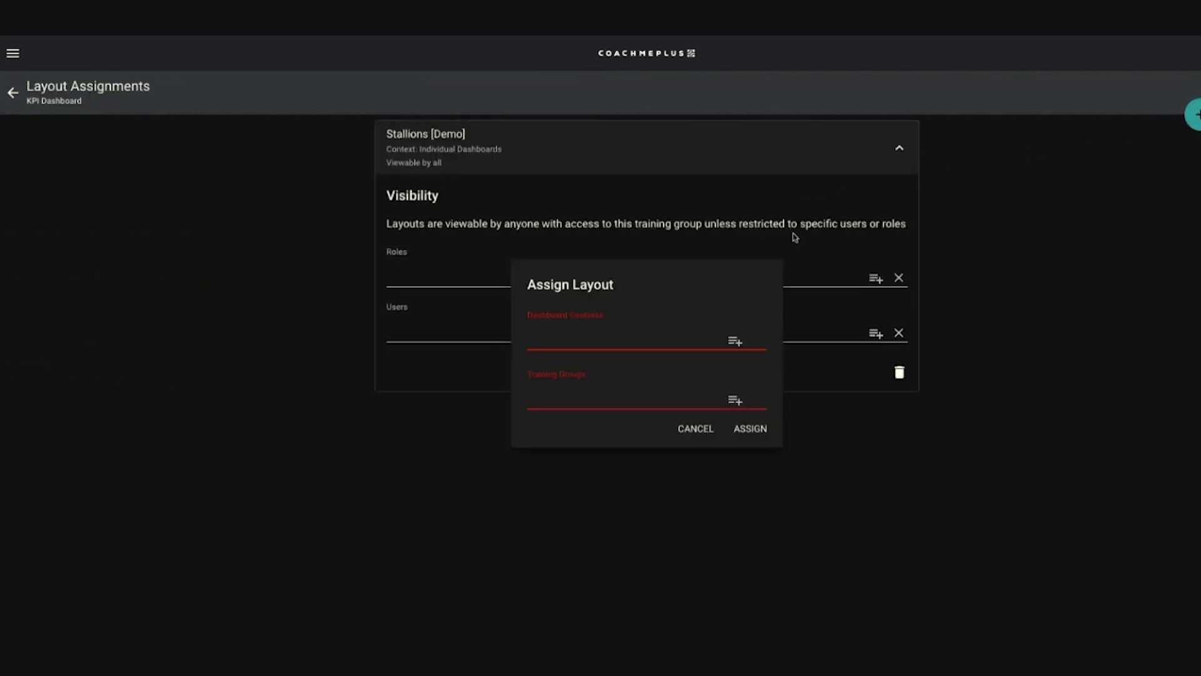
pyautogui.click(585, 338)
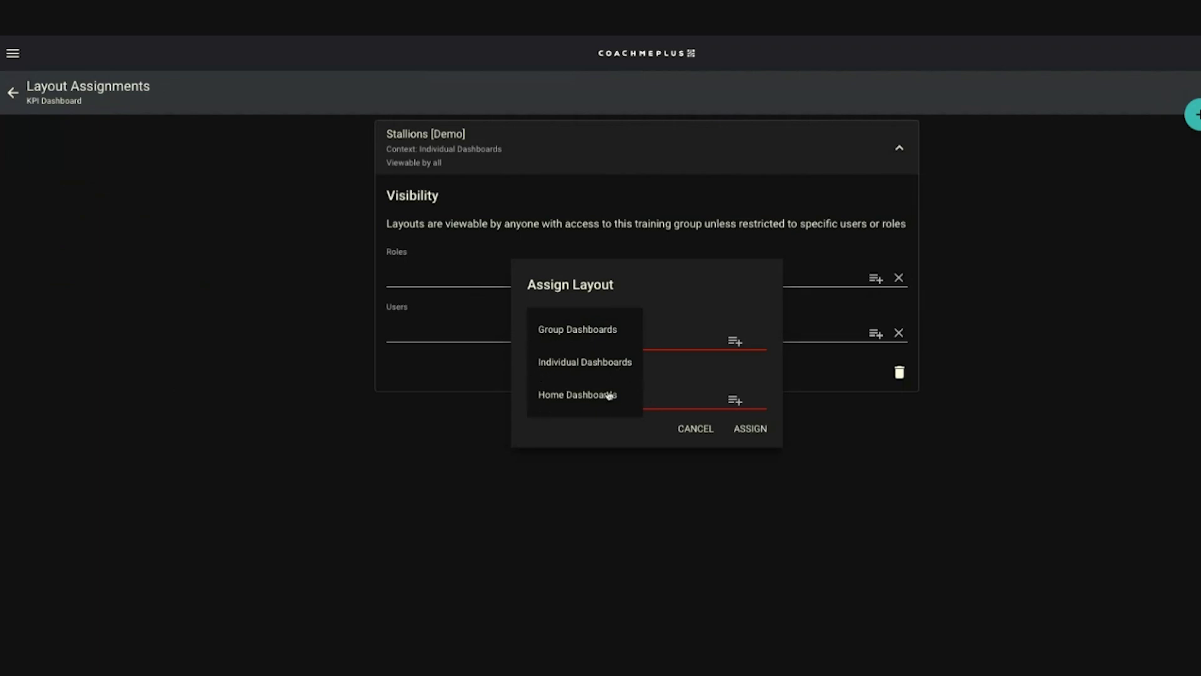
pyautogui.click(726, 429)
pyautogui.click(695, 429)
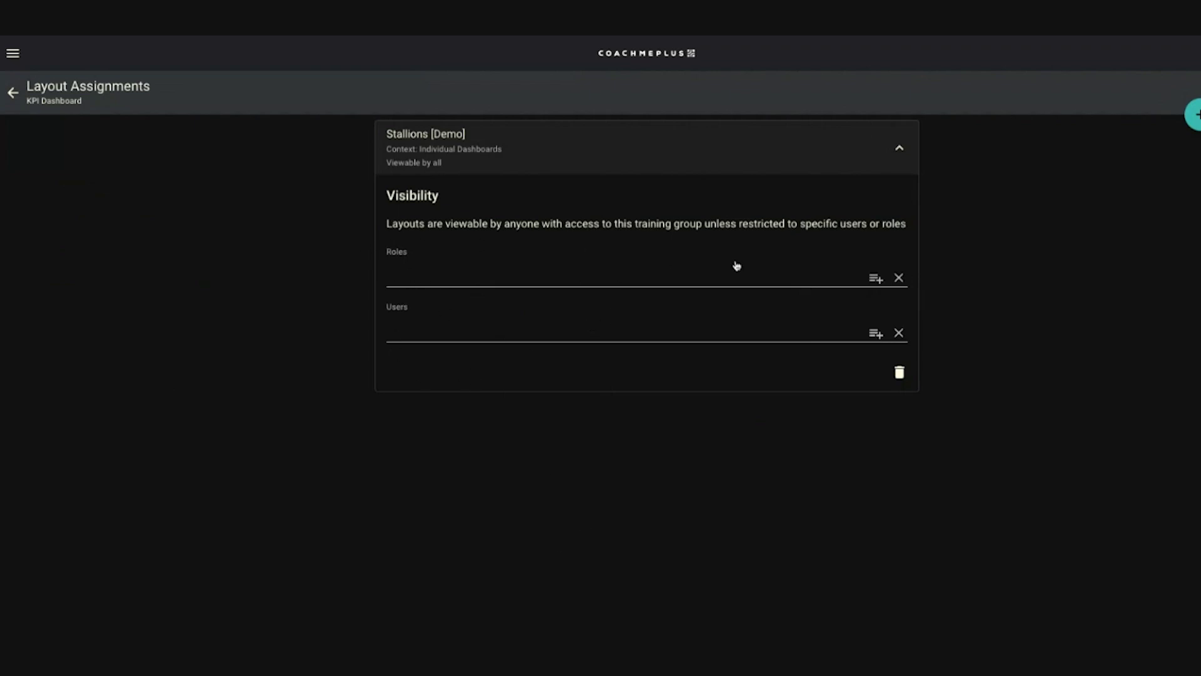
# - Restrict the Stallions [Demo] assignment's visibility to the Trainer role, and clear the permitted roles again
pyautogui.click(444, 275)
pyautogui.click(426, 430)
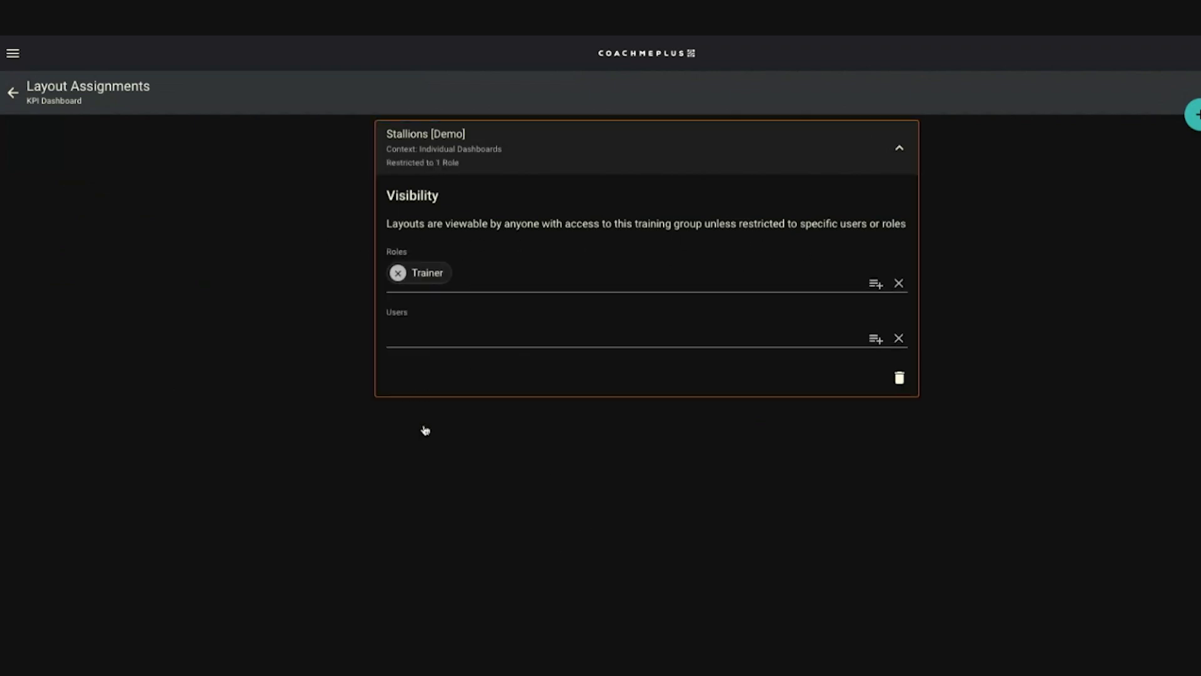
pyautogui.click(445, 272)
pyautogui.click(431, 295)
pyautogui.click(431, 295)
pyautogui.click(474, 263)
pyautogui.click(399, 274)
pyautogui.click(399, 275)
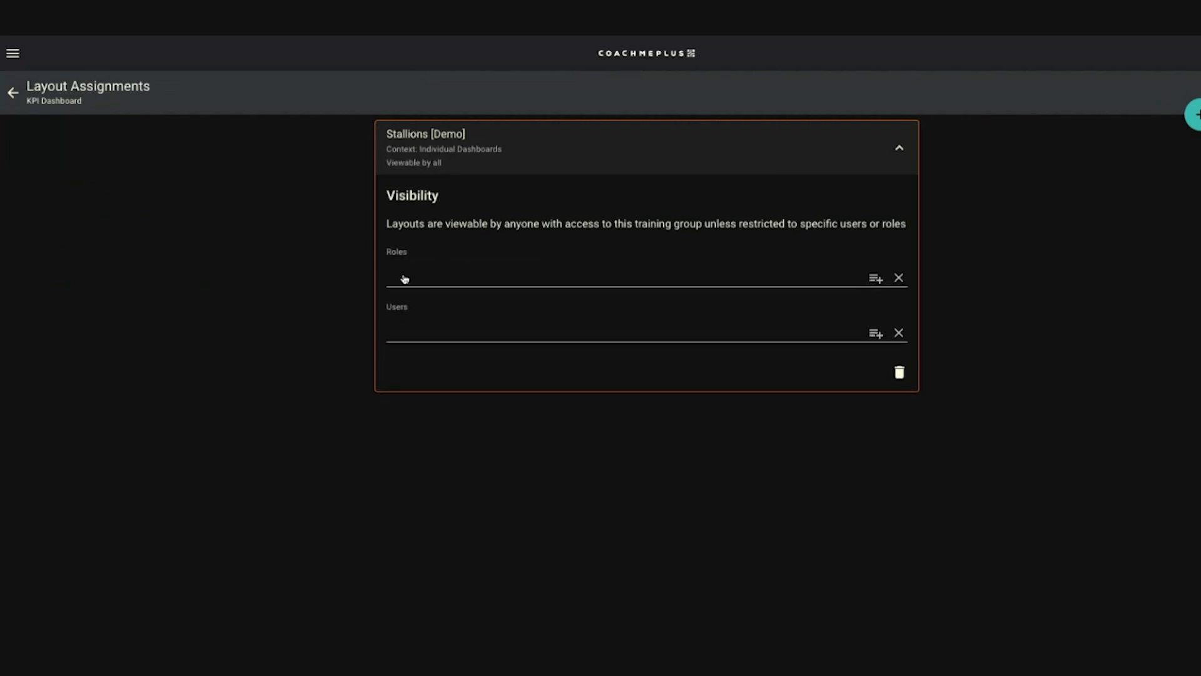